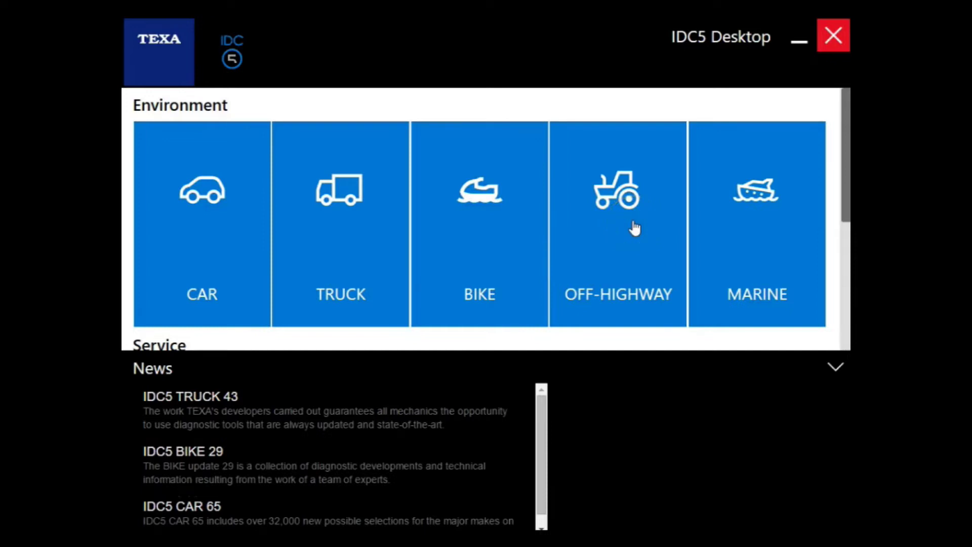
Under Off-Highway Construction Vehicles, jump to K and select the KUBOTA Skid steer SVL Series
{"action": "left_click", "coordinate": [635, 229]}
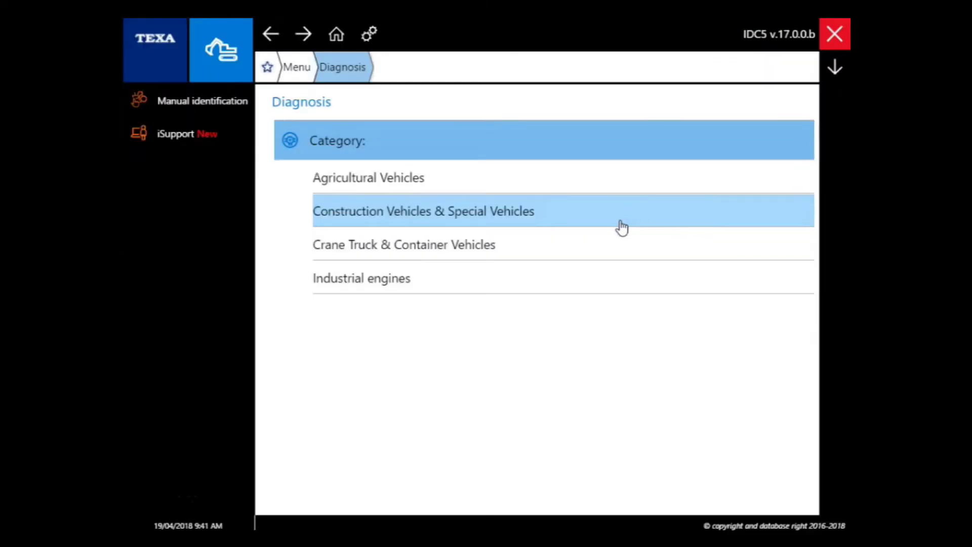
{"action": "left_click", "coordinate": [622, 227]}
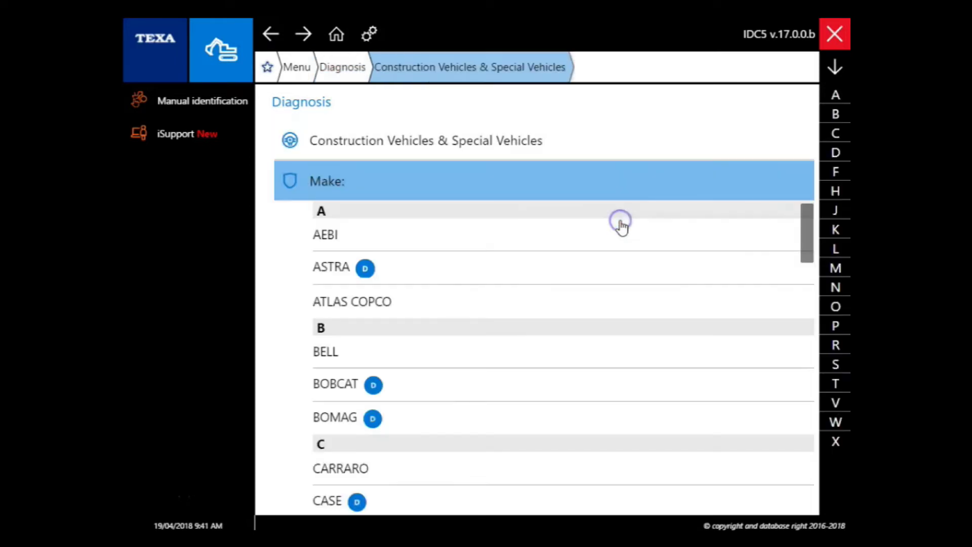
{"action": "left_click", "coordinate": [836, 210]}
{"action": "left_click", "coordinate": [837, 229]}
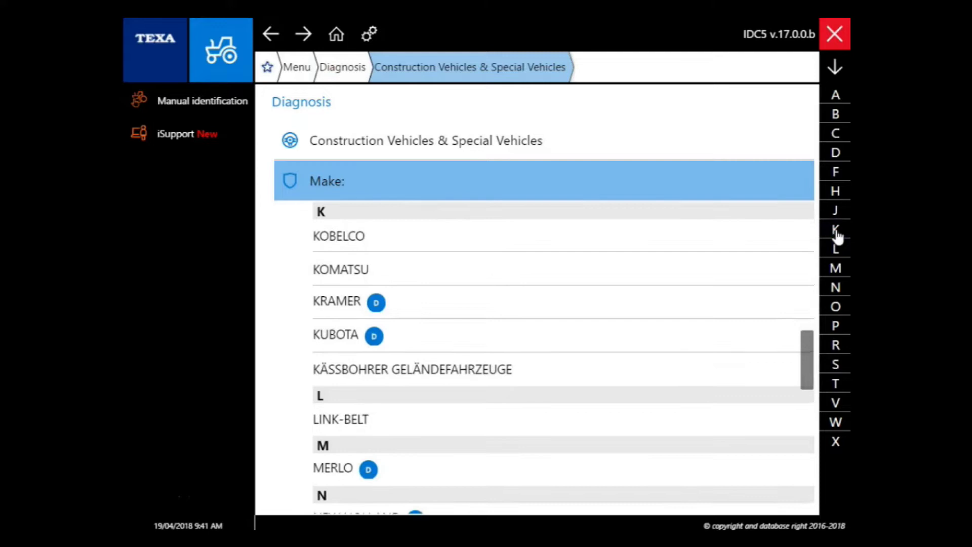
{"action": "left_click", "coordinate": [773, 238]}
{"action": "left_click", "coordinate": [625, 283]}
{"action": "left_click", "coordinate": [541, 332]}
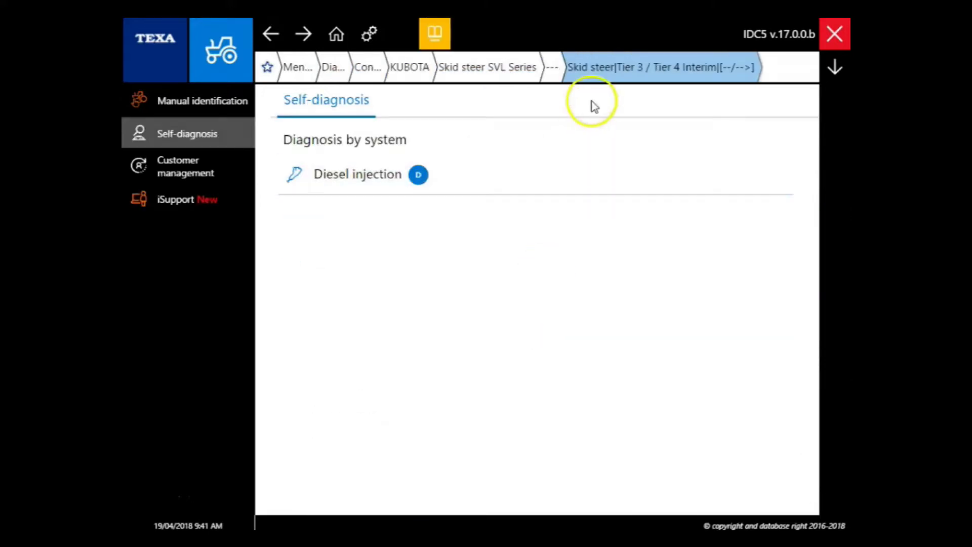
Start Diesel injection self-diagnosis with cable 3151/T55 and accept the external power warning
{"action": "left_click", "coordinate": [568, 175]}
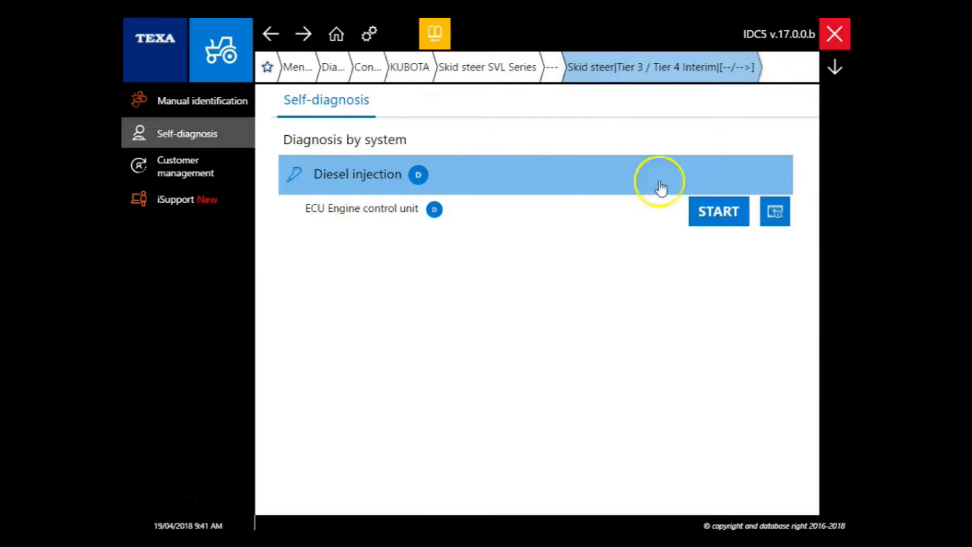
{"action": "left_click", "coordinate": [711, 219]}
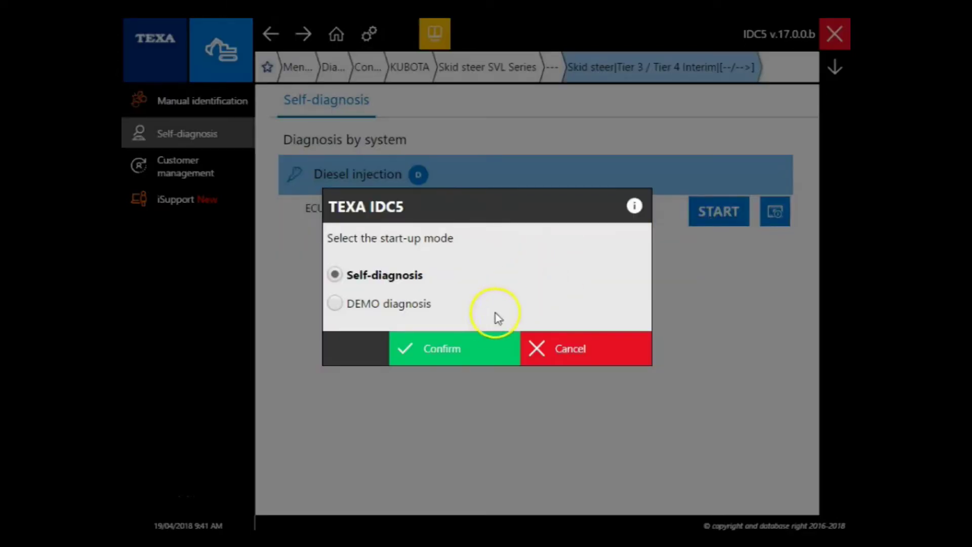
{"action": "left_click", "coordinate": [477, 348]}
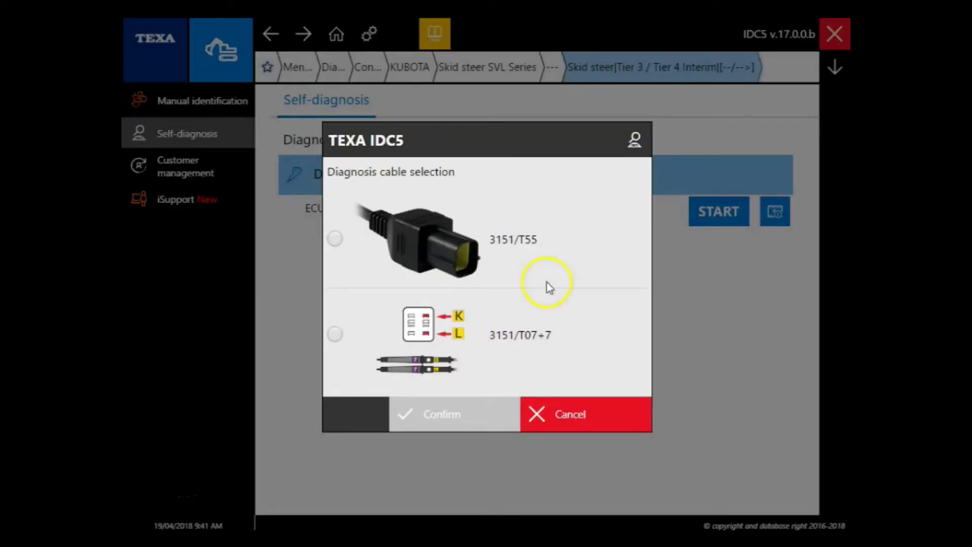
{"action": "left_click", "coordinate": [550, 245]}
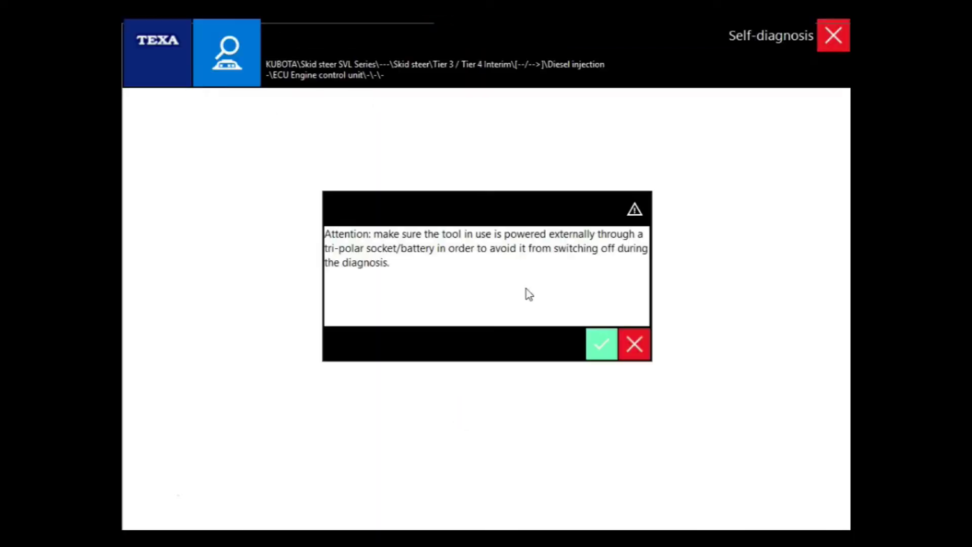
{"action": "left_click", "coordinate": [602, 344]}
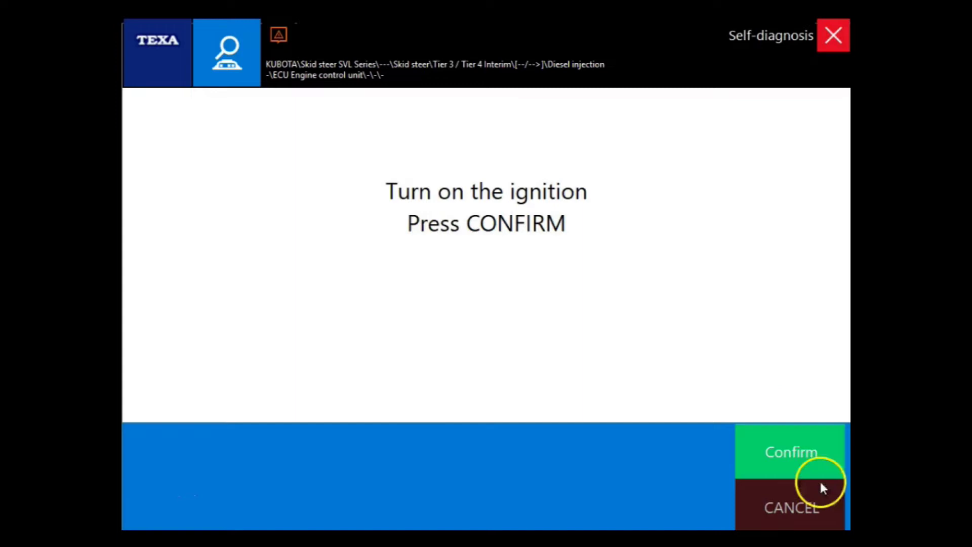
Confirm the ignition is on and set the engine type to Tier 4i to connect
{"action": "left_click", "coordinate": [799, 448]}
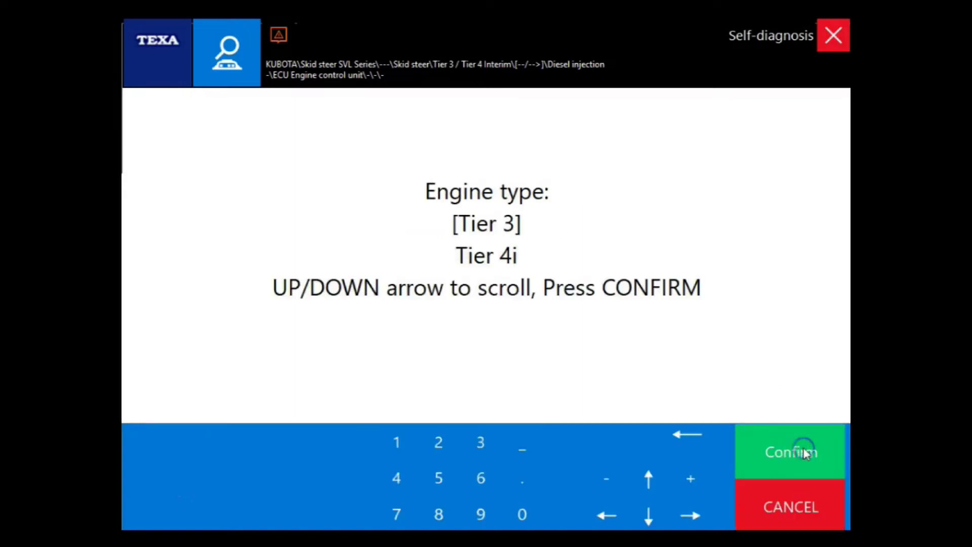
{"action": "left_click", "coordinate": [660, 517]}
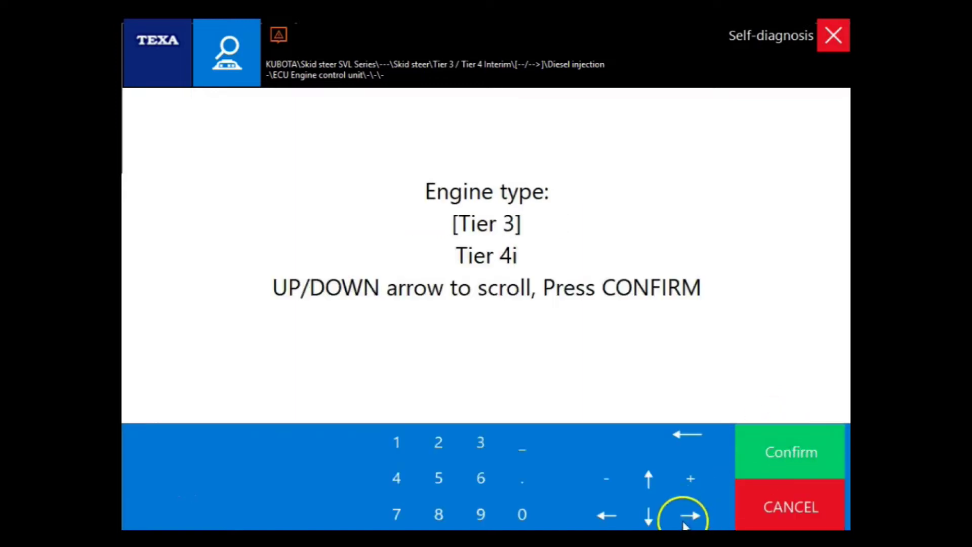
{"action": "left_click", "coordinate": [651, 515]}
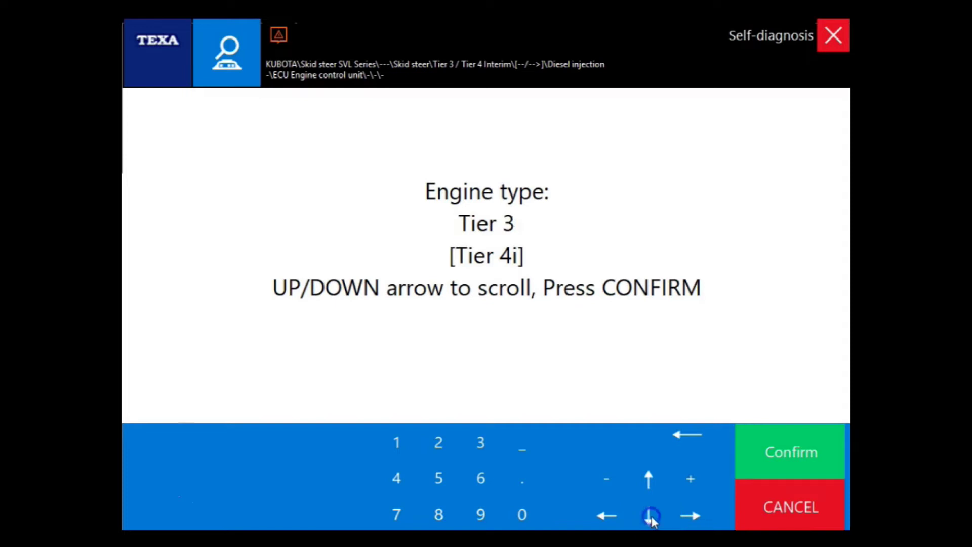
{"action": "left_click", "coordinate": [772, 450]}
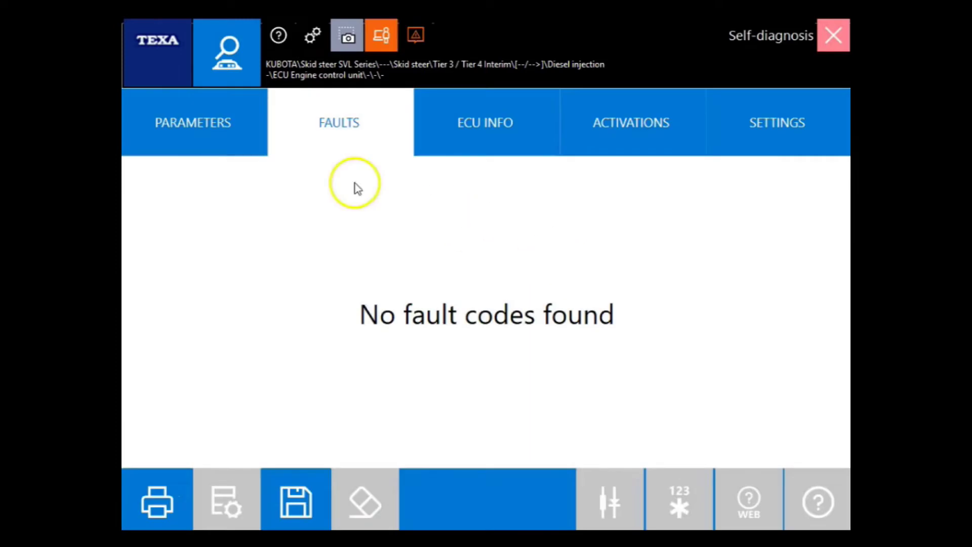
Show the live PARAMETERS list, starting from the Engine Speed Sensor Active Flag row
{"action": "left_click", "coordinate": [238, 147]}
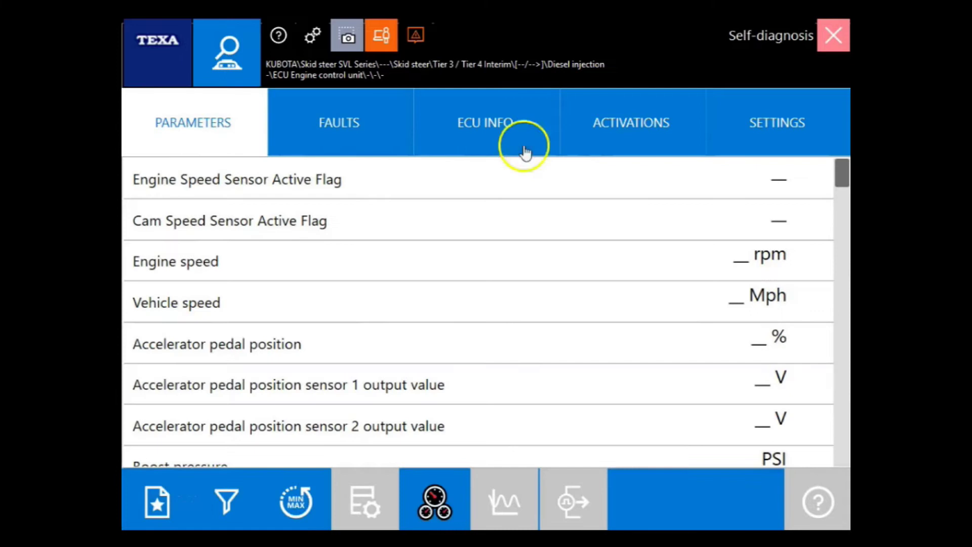
{"action": "left_click", "coordinate": [574, 178]}
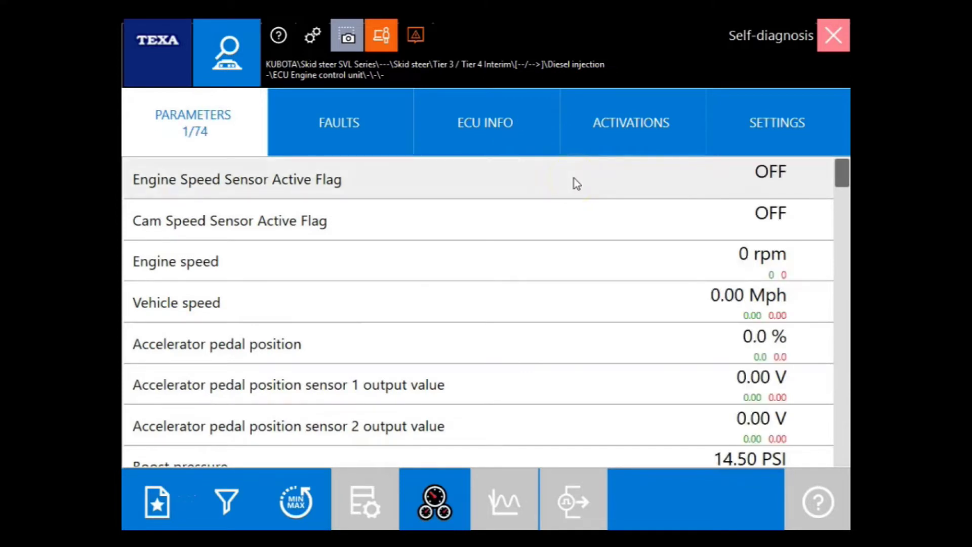
{"action": "left_click", "coordinate": [740, 226]}
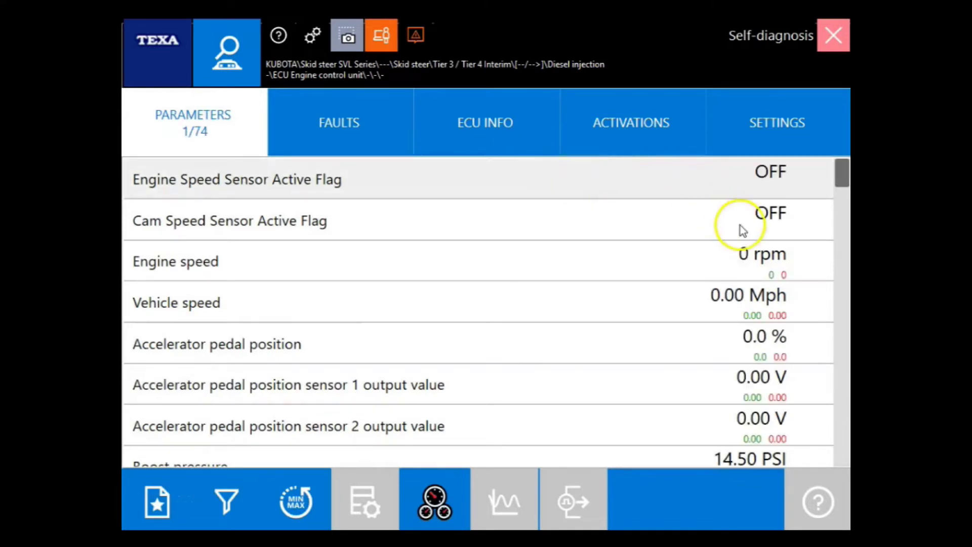
Scroll through all 74 parameters down to the DPF regeneration control values
{"action": "left_click", "coordinate": [843, 175]}
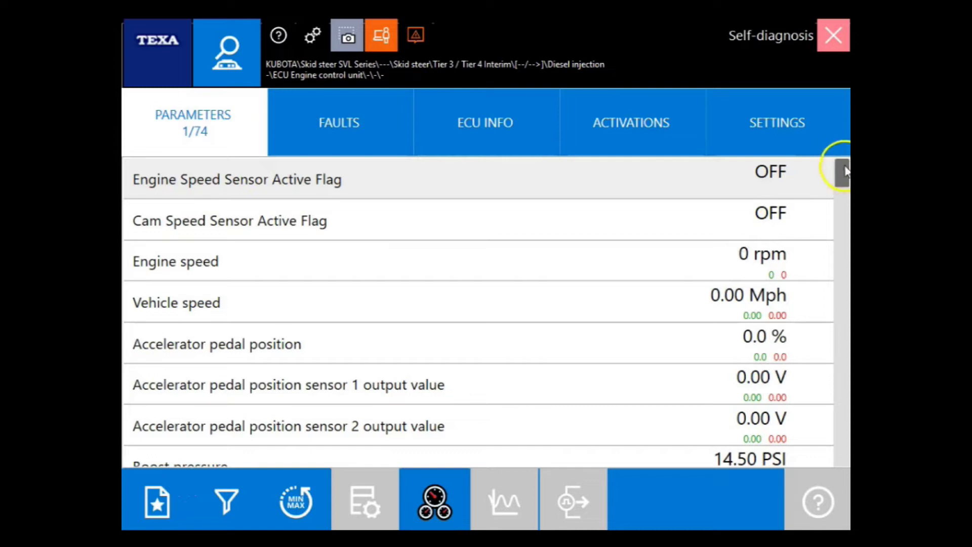
{"action": "left_click_drag", "start_coordinate": [844, 175], "coordinate": [844, 198]}
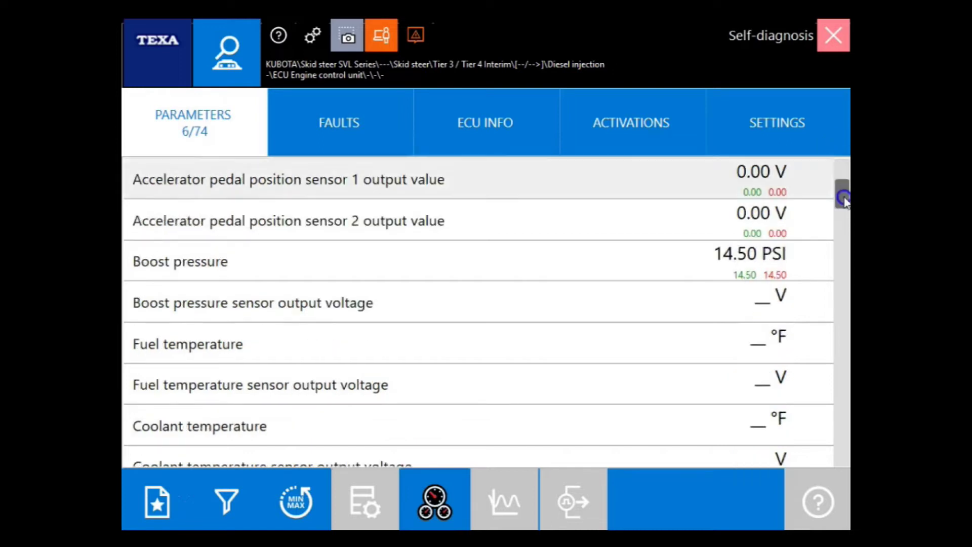
{"action": "left_click_drag", "start_coordinate": [844, 201], "coordinate": [845, 234]}
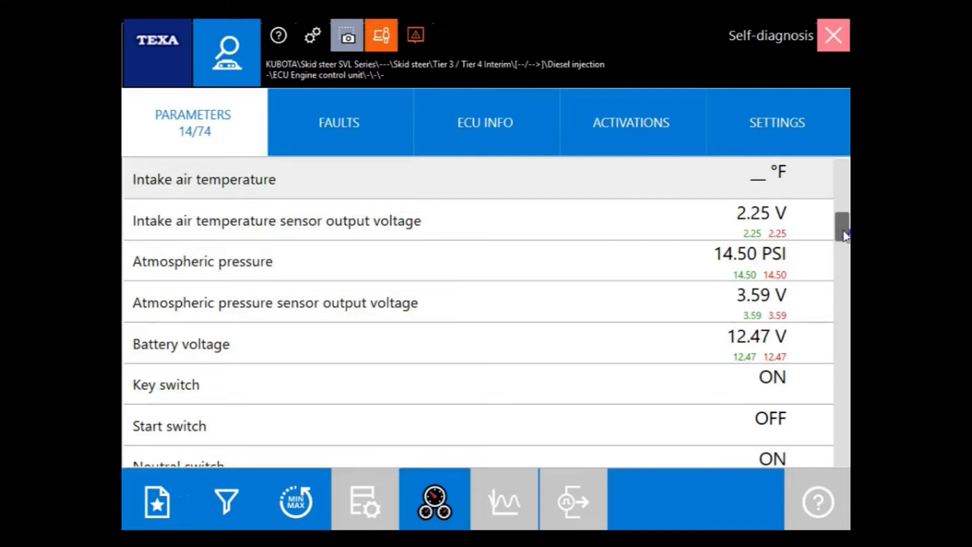
{"action": "left_click_drag", "start_coordinate": [844, 234], "coordinate": [844, 285]}
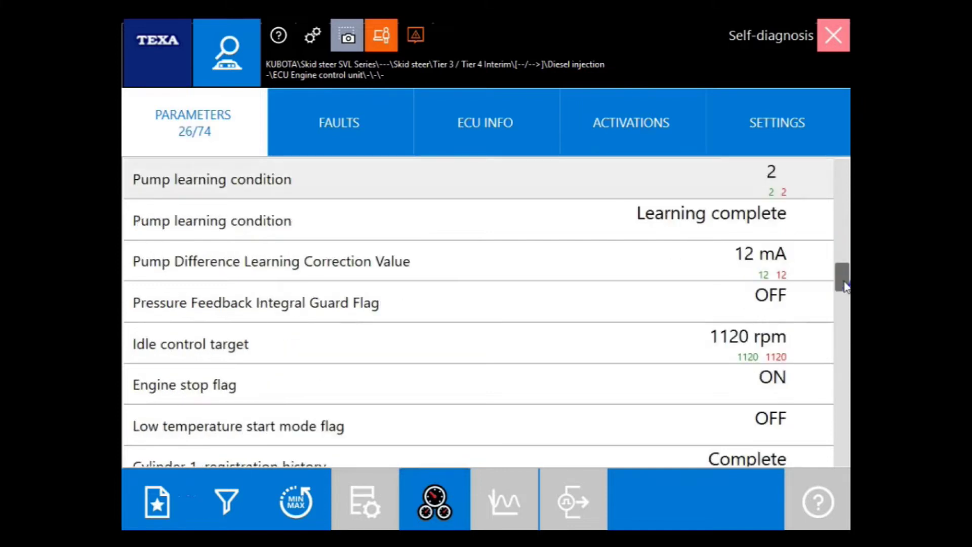
{"action": "left_click_drag", "start_coordinate": [844, 286], "coordinate": [843, 346]}
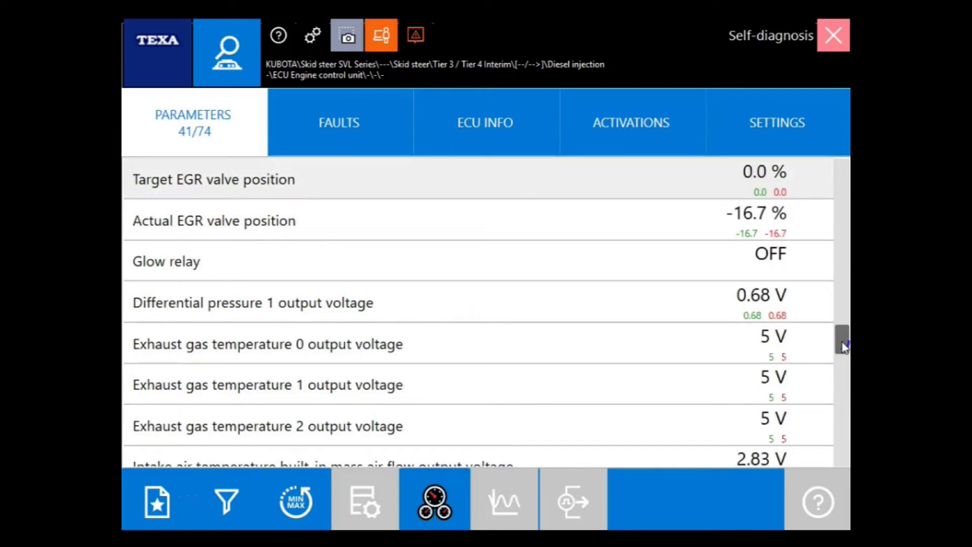
{"action": "left_click_drag", "start_coordinate": [845, 347], "coordinate": [841, 400]}
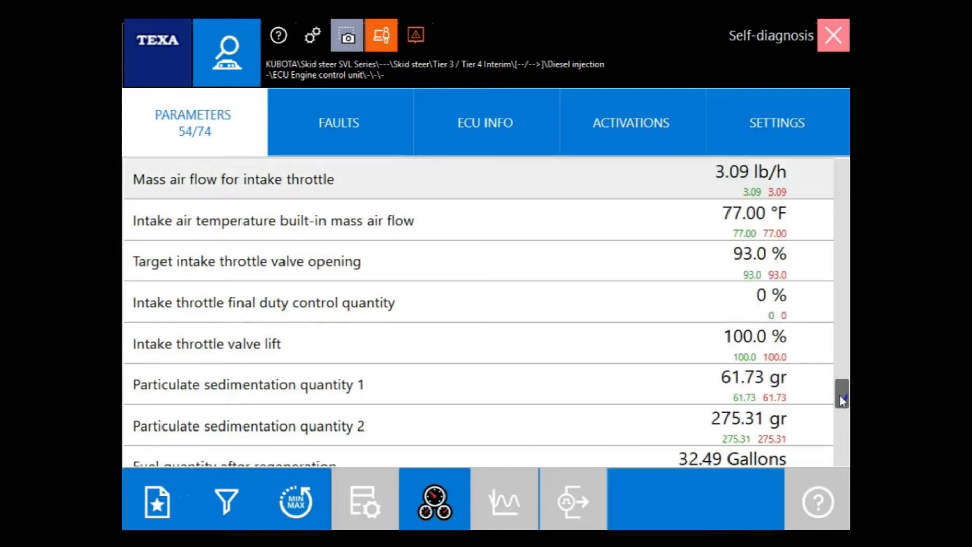
{"action": "left_click_drag", "start_coordinate": [843, 400], "coordinate": [839, 422]}
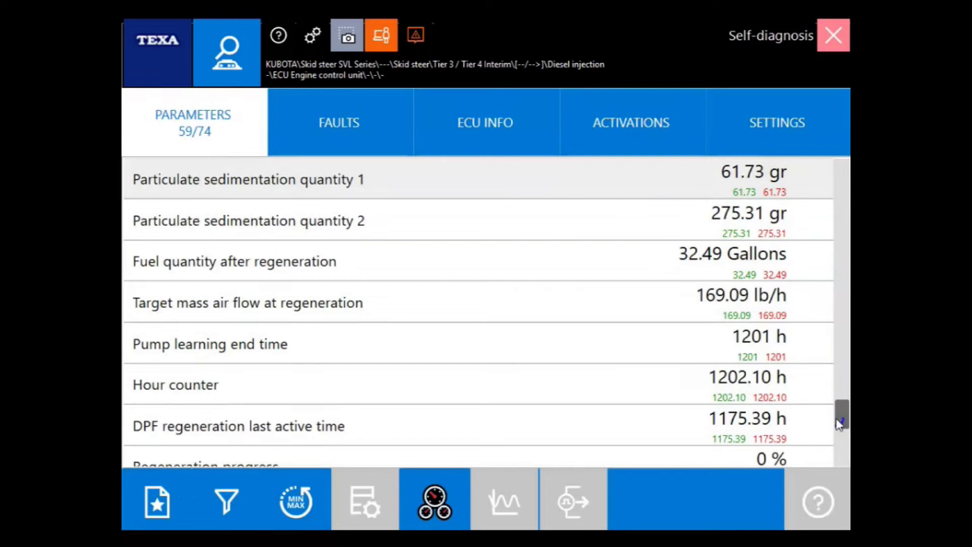
{"action": "left_click_drag", "start_coordinate": [839, 424], "coordinate": [837, 458]}
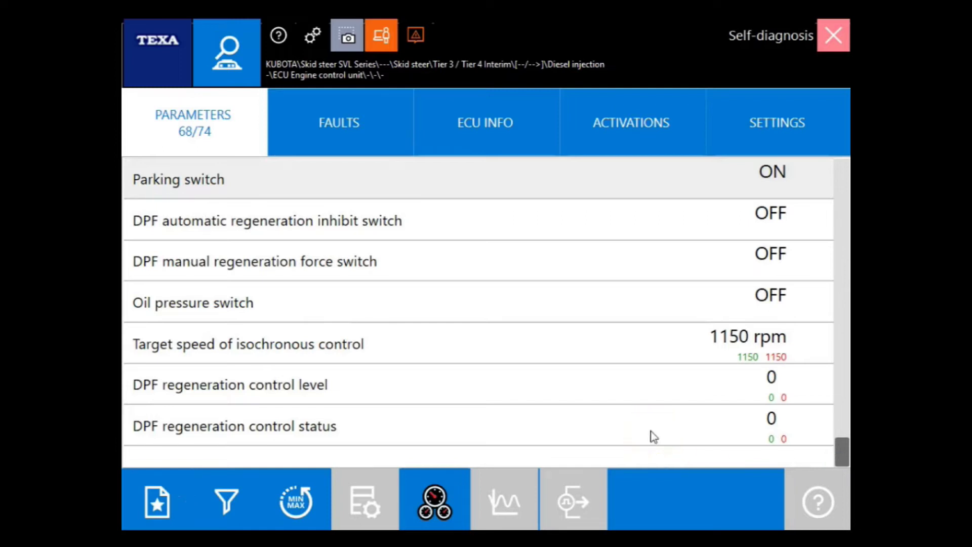
{"action": "left_click", "coordinate": [553, 448]}
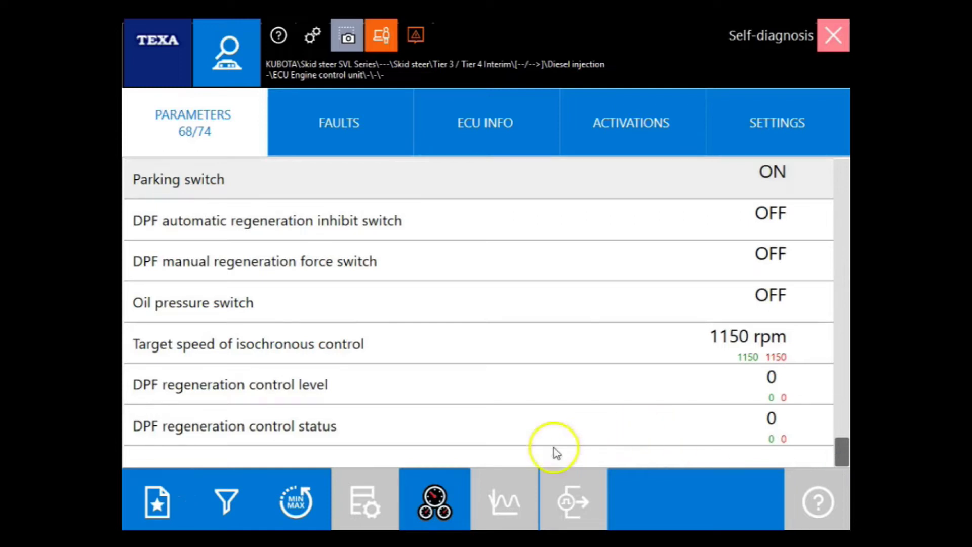
{"action": "left_click", "coordinate": [455, 474]}
{"action": "left_click", "coordinate": [677, 461]}
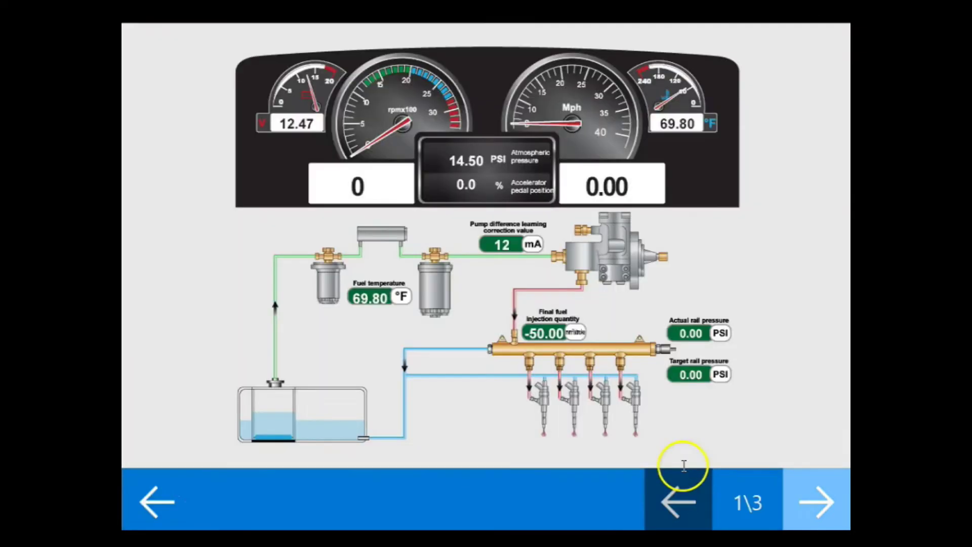
{"action": "left_click", "coordinate": [774, 493]}
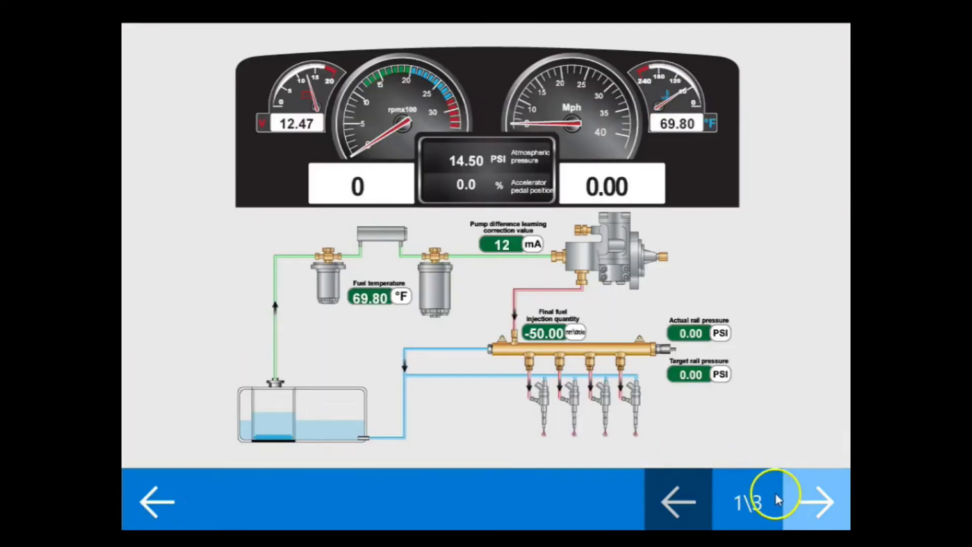
{"action": "left_click", "coordinate": [807, 501]}
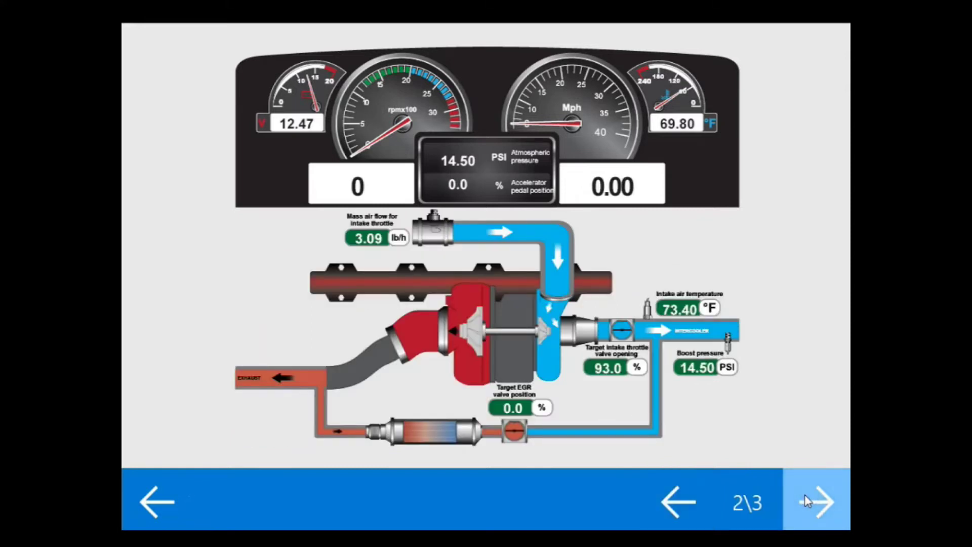
{"action": "left_click", "coordinate": [807, 501]}
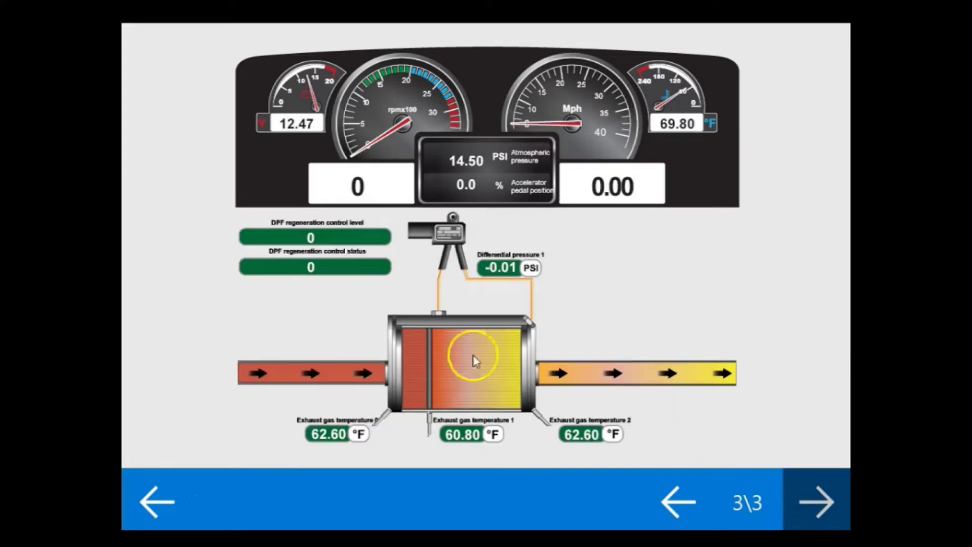
{"action": "left_click", "coordinate": [182, 479]}
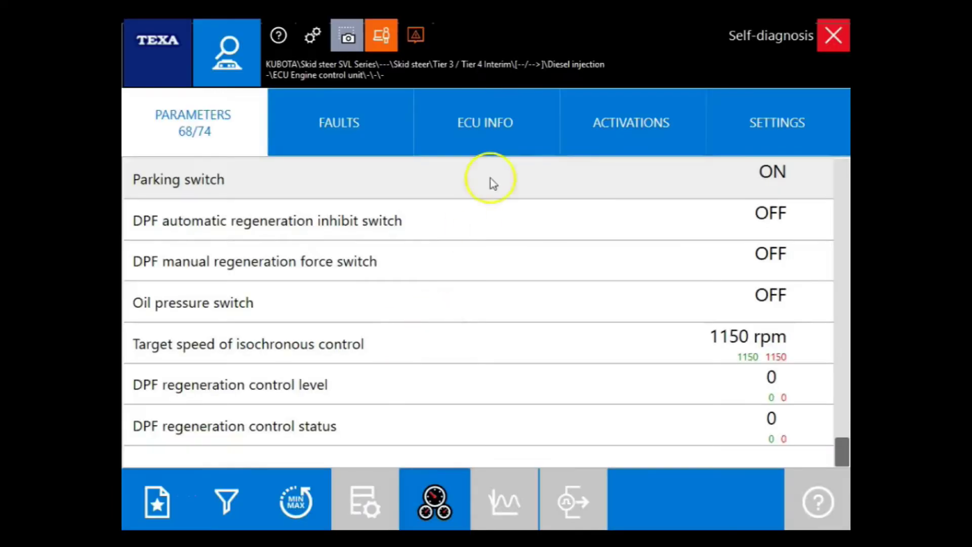
Show ECU INFO for engine V3307, scrolling to its serial numbers and injector codes 1–4
{"action": "left_click", "coordinate": [401, 122]}
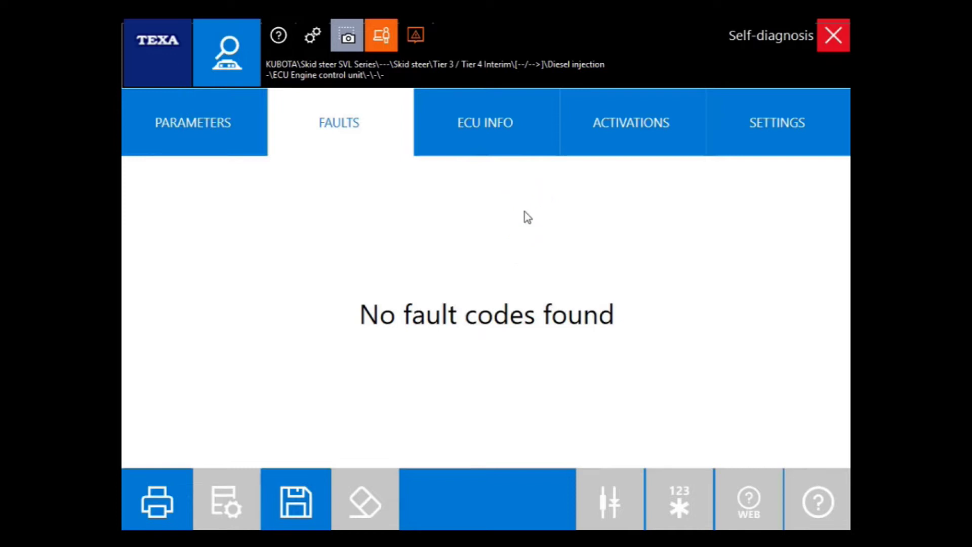
{"action": "left_click", "coordinate": [522, 147]}
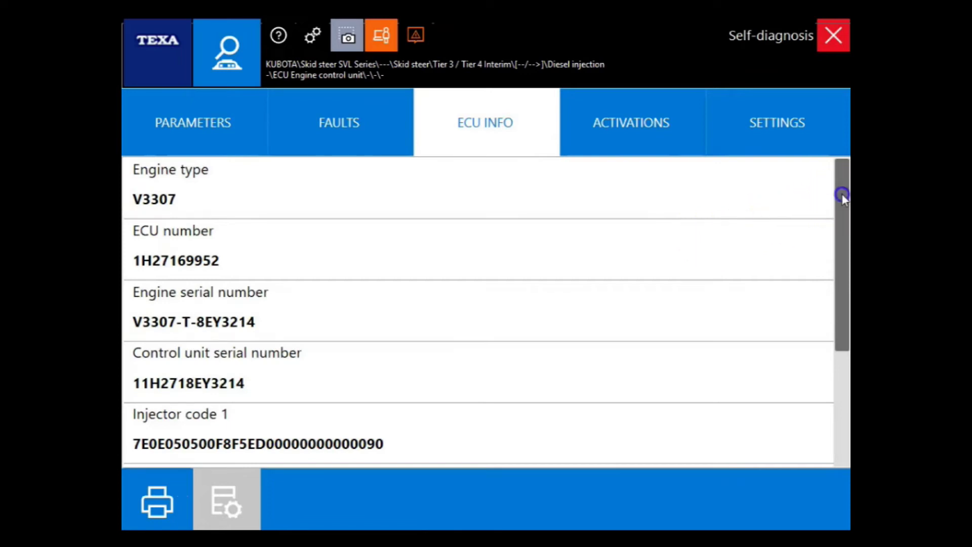
{"action": "left_click_drag", "start_coordinate": [841, 195], "coordinate": [833, 343]}
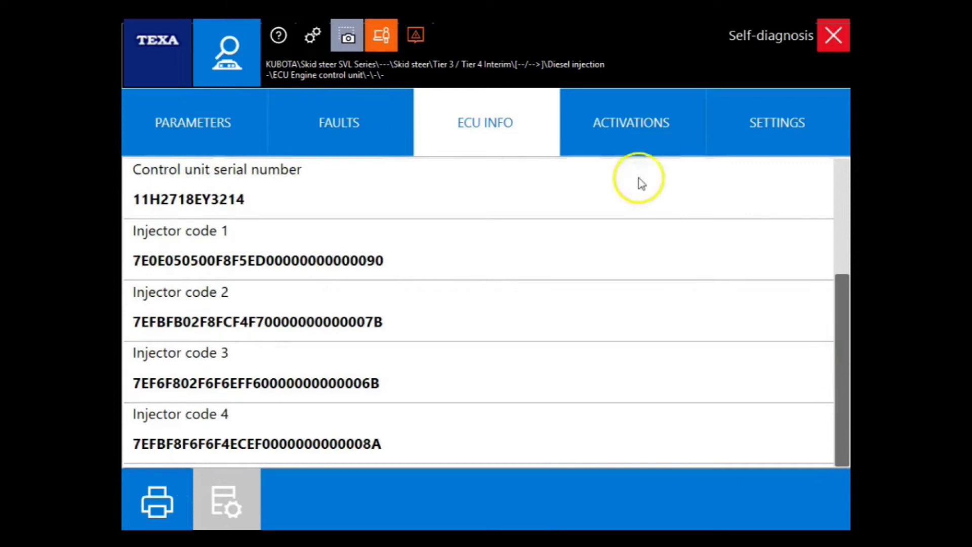
Look over the ACTIVATIONS cut-off tests, then show the SETTINGS list of DPF and injector procedures
{"action": "left_click", "coordinate": [622, 125]}
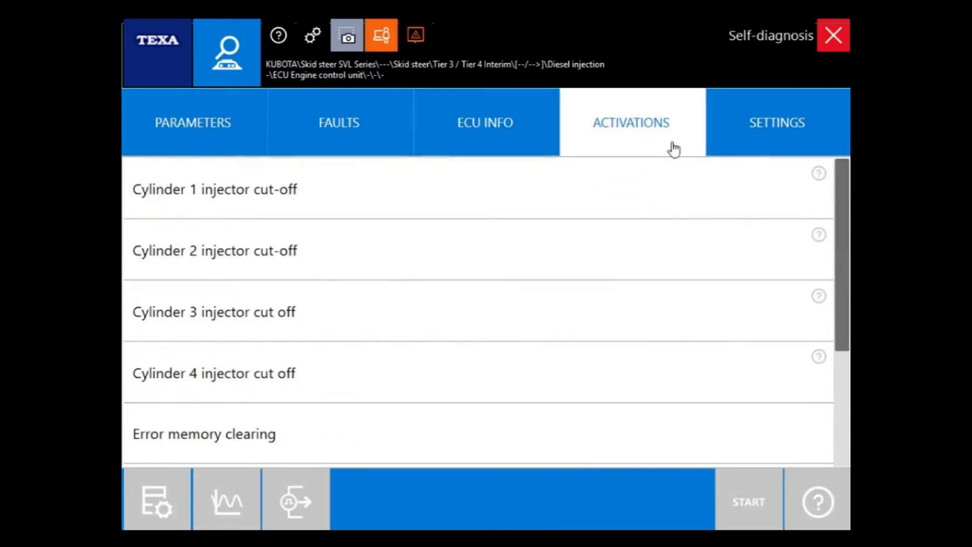
{"action": "left_click_drag", "start_coordinate": [838, 202], "coordinate": [827, 360]}
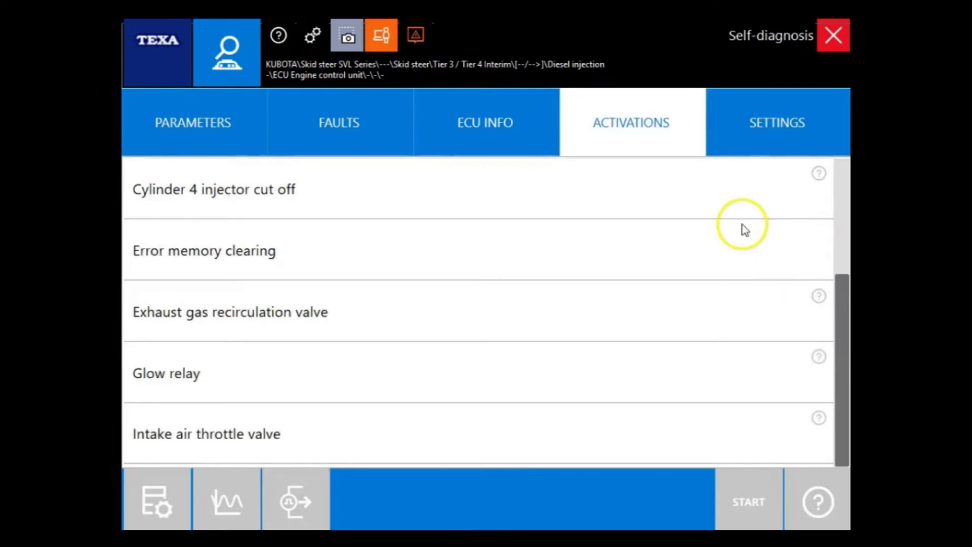
{"action": "left_click", "coordinate": [759, 135]}
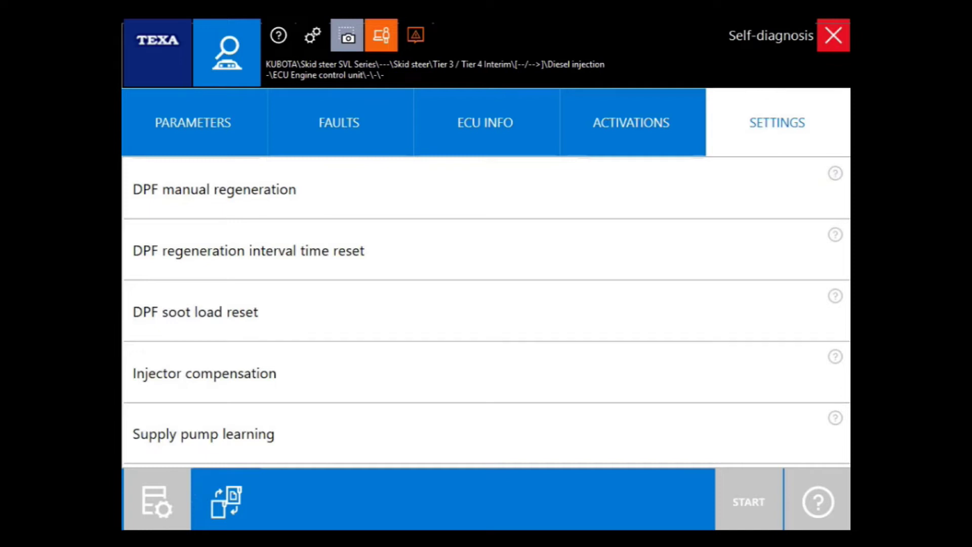
{"action": "left_click", "coordinate": [769, 204]}
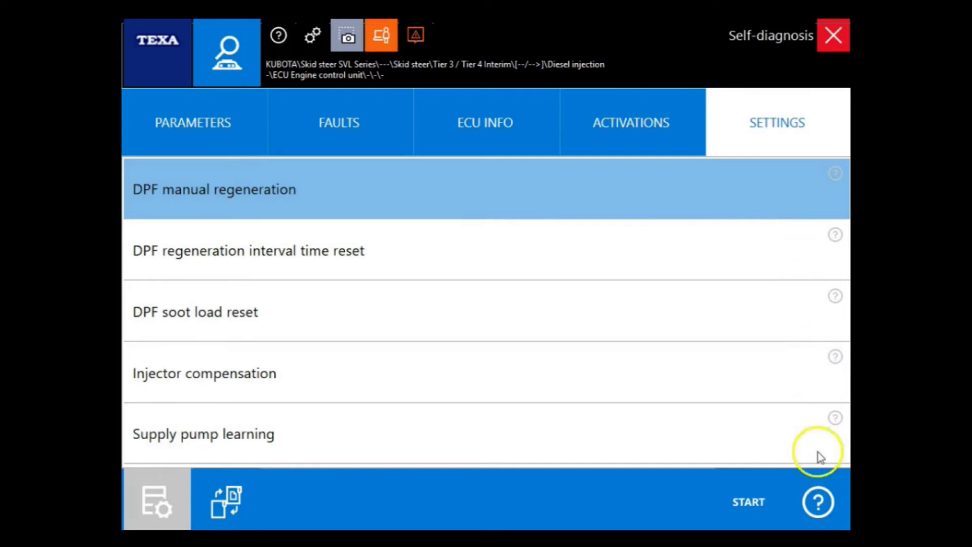
{"action": "left_click", "coordinate": [818, 502]}
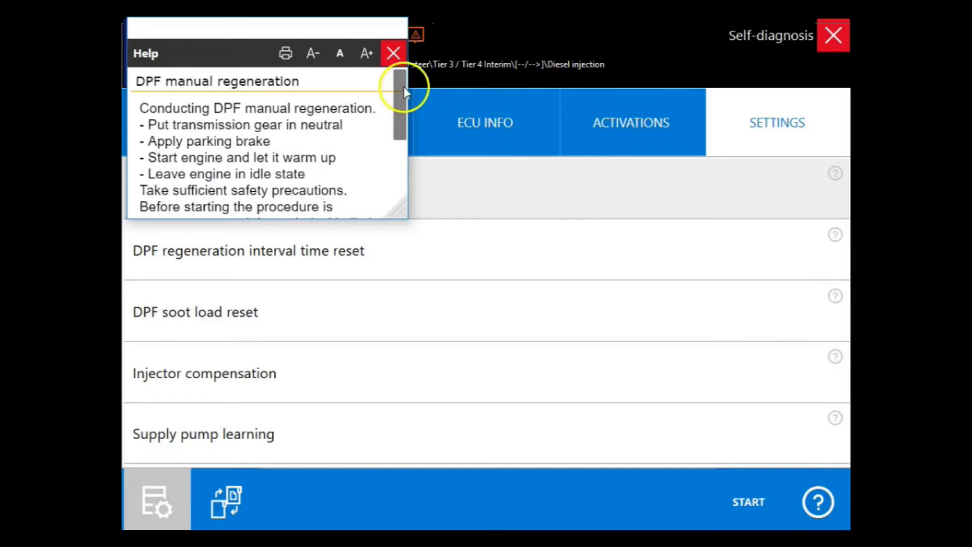
{"action": "left_click", "coordinate": [390, 54]}
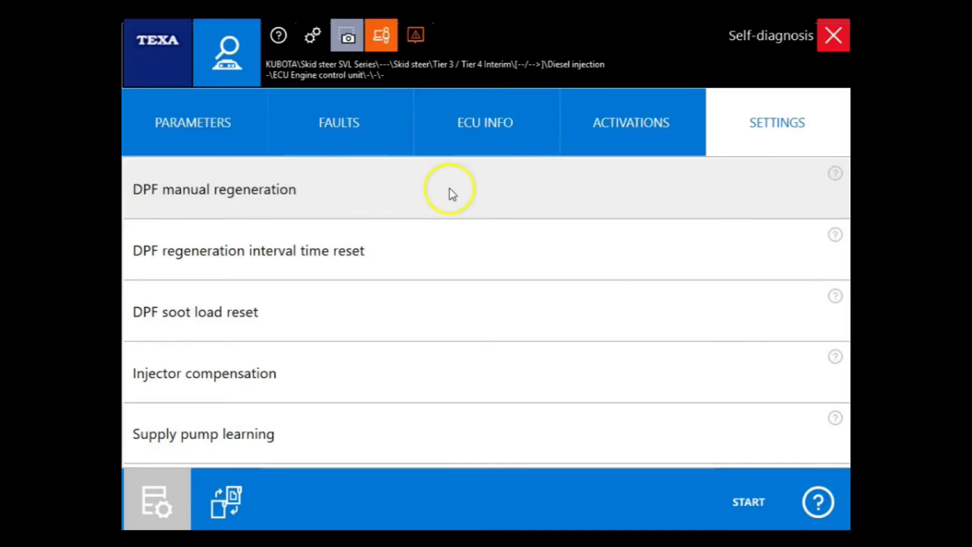
{"action": "left_click", "coordinate": [442, 326]}
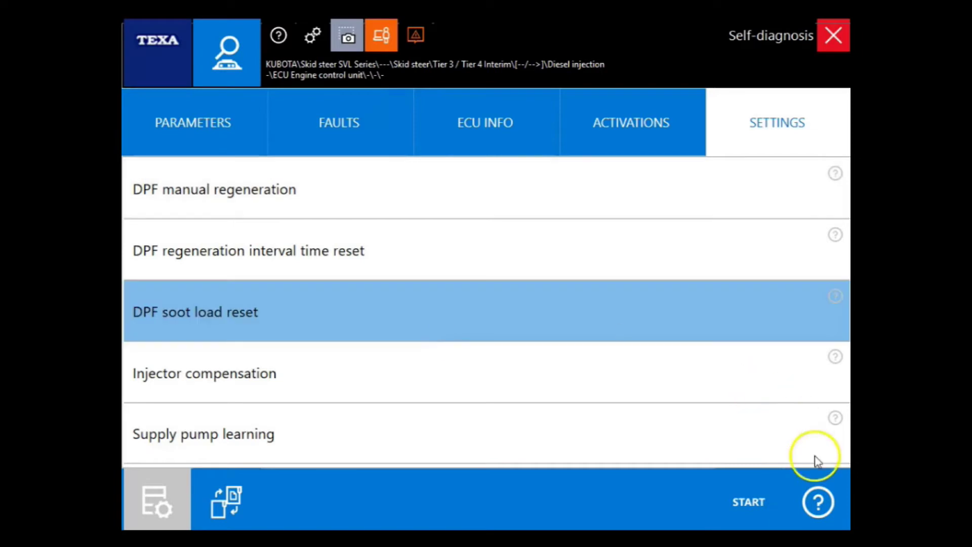
{"action": "left_click", "coordinate": [836, 518]}
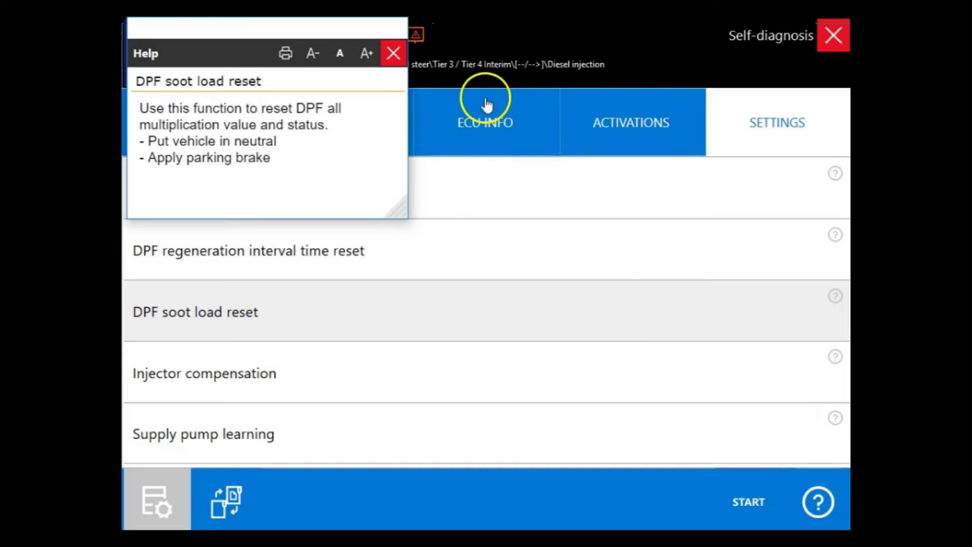
{"action": "left_click", "coordinate": [393, 53]}
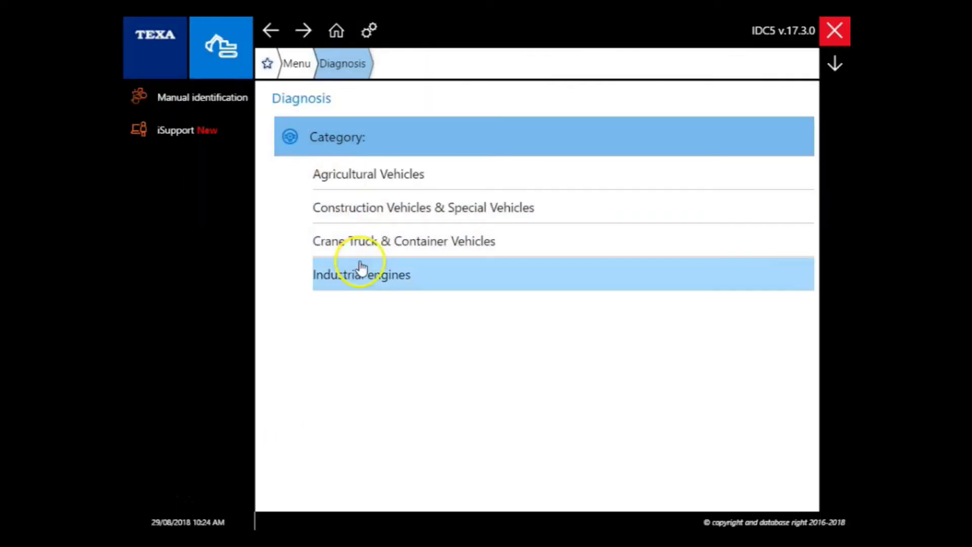
Select Industrial engines > JOHN DEERE and start Tier 4 Diesel injection self-diagnosis via ADAPTER OBD-DEUTSCH 9
{"action": "left_click", "coordinate": [360, 267]}
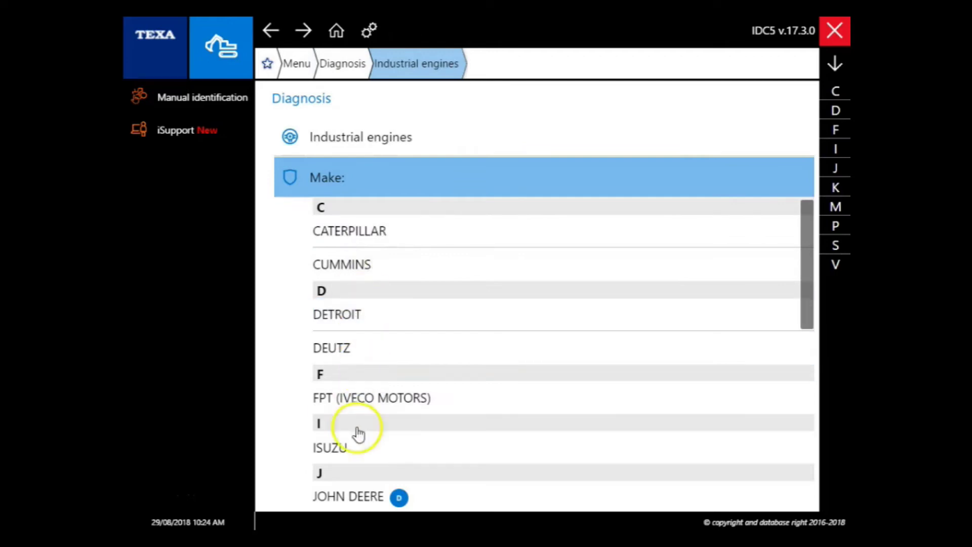
{"action": "left_click", "coordinate": [354, 496]}
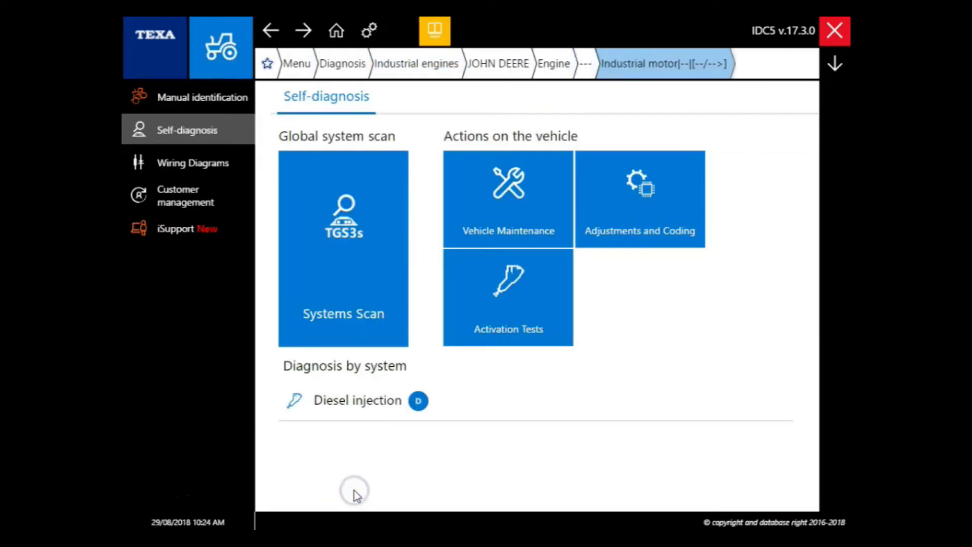
{"action": "left_click", "coordinate": [355, 403]}
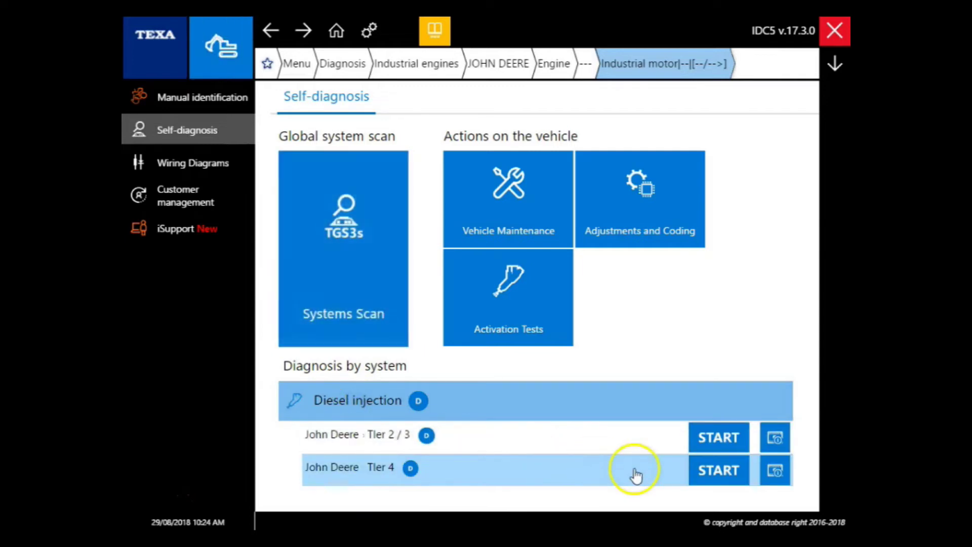
{"action": "left_click", "coordinate": [703, 474]}
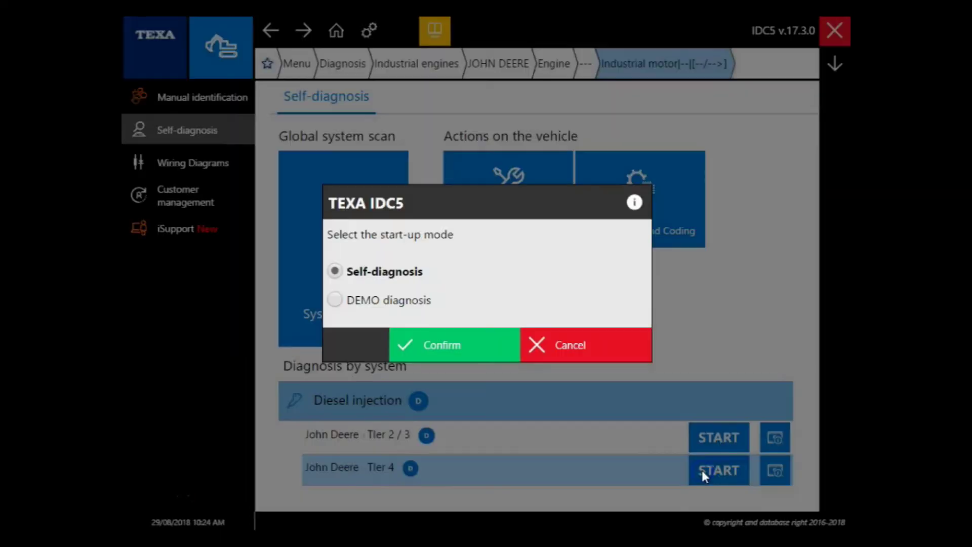
{"action": "left_click", "coordinate": [482, 348]}
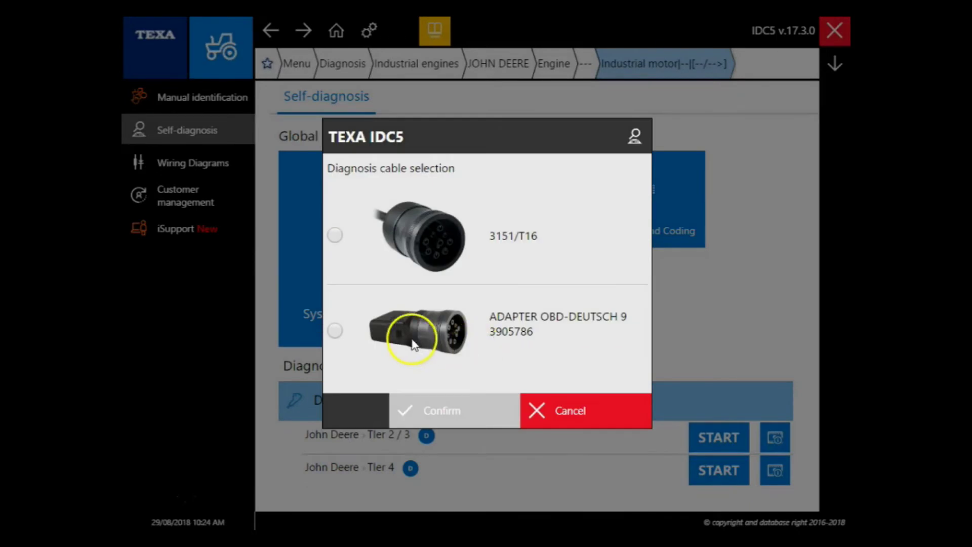
{"action": "left_click", "coordinate": [334, 331]}
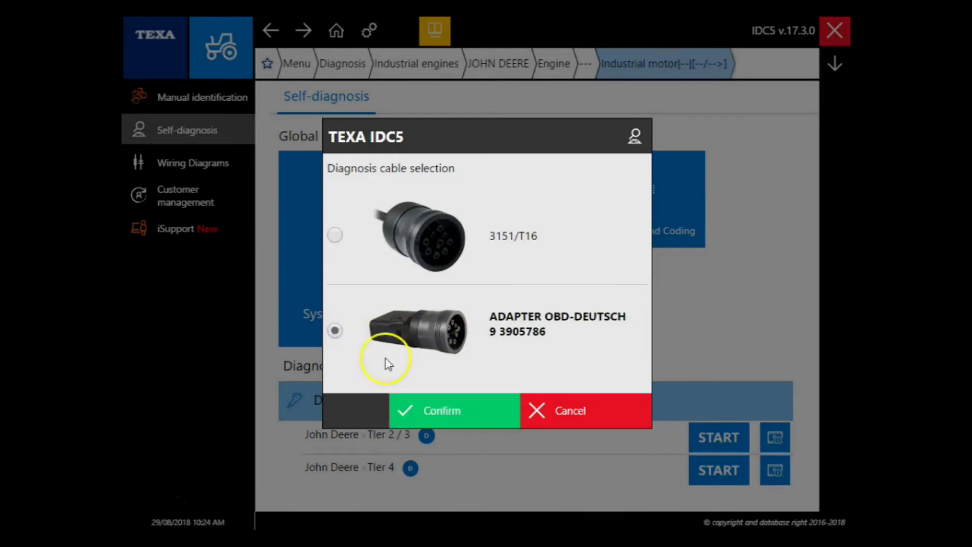
{"action": "left_click", "coordinate": [445, 414]}
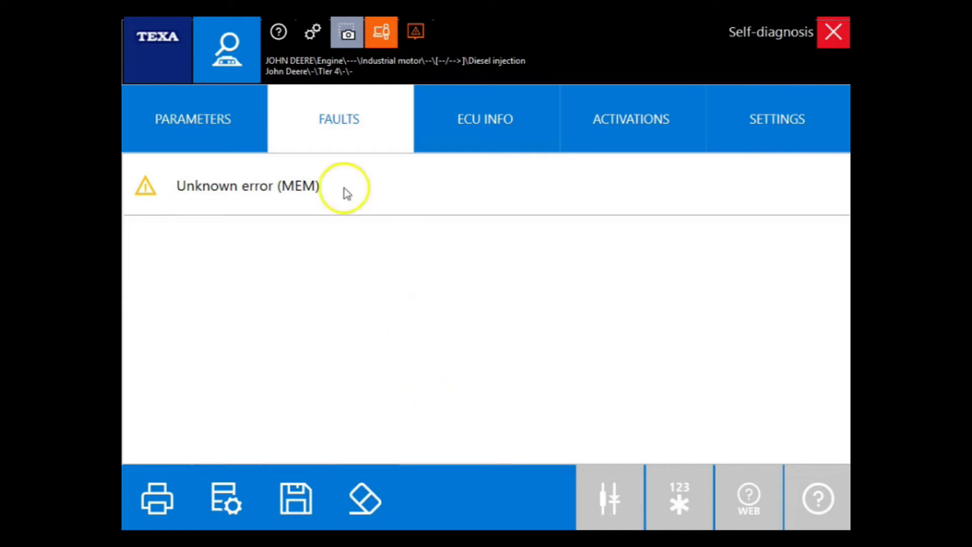
Read the Unknown error (MEM) details, 3516 FMI(7) with count 1, then switch to PARAMETERS
{"action": "left_click", "coordinate": [296, 184]}
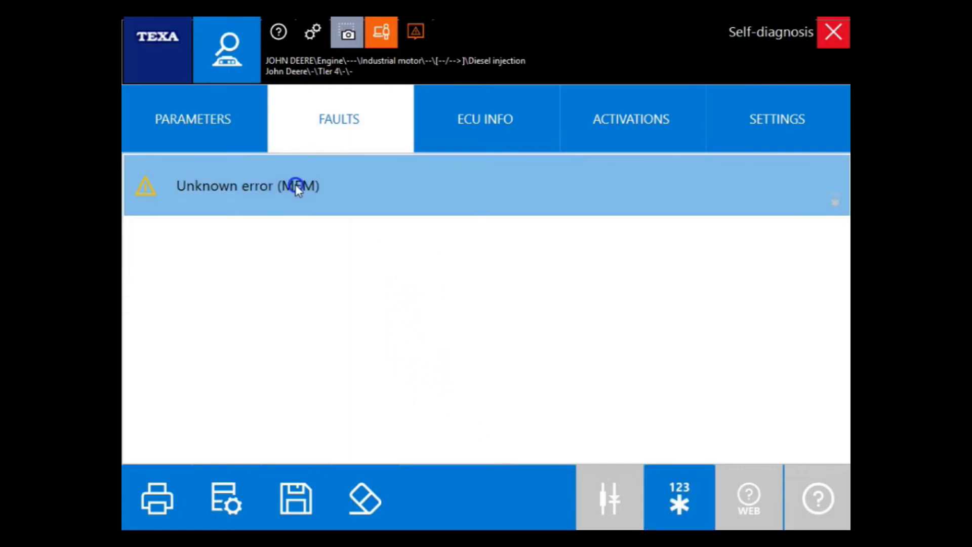
{"action": "left_click", "coordinate": [296, 184]}
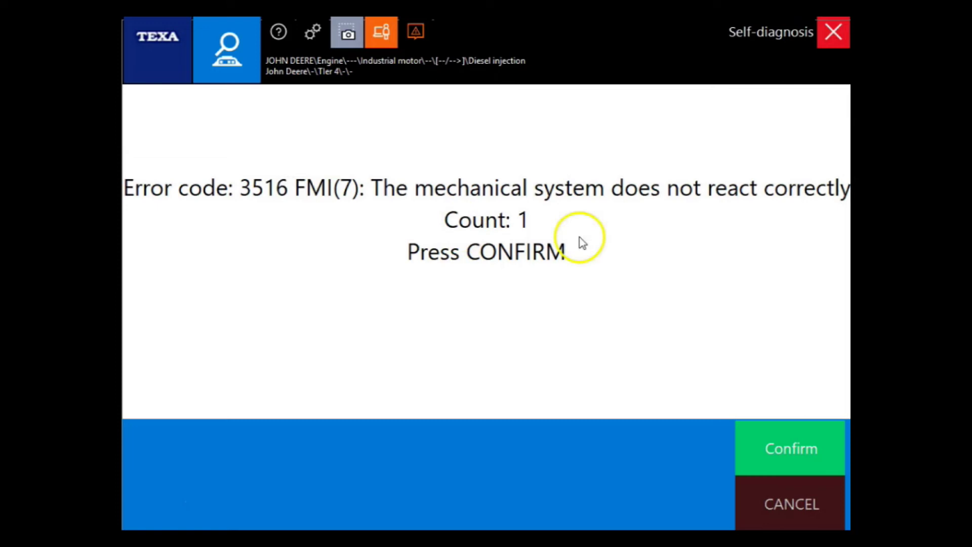
{"action": "left_click", "coordinate": [764, 430]}
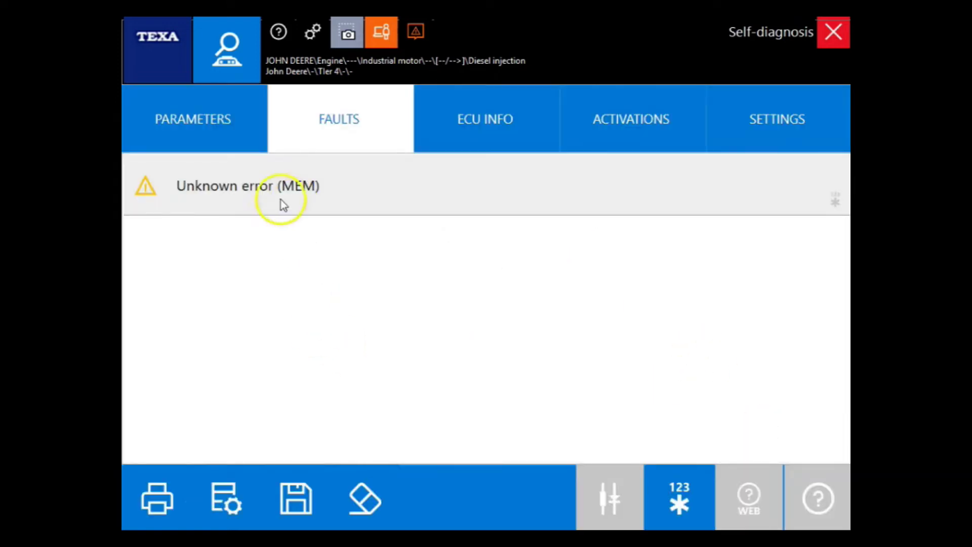
{"action": "left_click", "coordinate": [209, 122]}
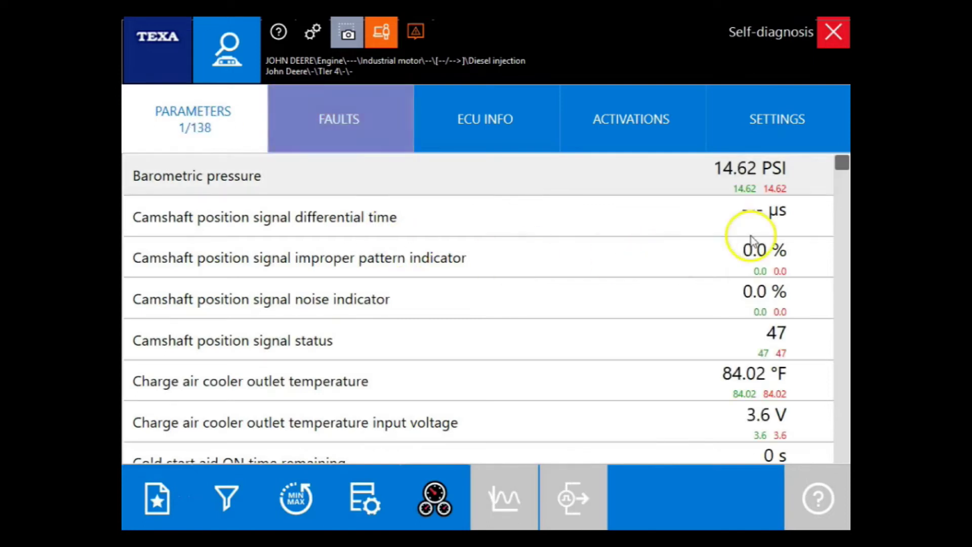
Scroll the John Deere readings from AdBlue and DPF values to engine speed 900.0 rpm and oil pressure 52.43 PSI
{"action": "left_click", "coordinate": [838, 162]}
{"action": "left_click_drag", "start_coordinate": [839, 162], "coordinate": [839, 204]}
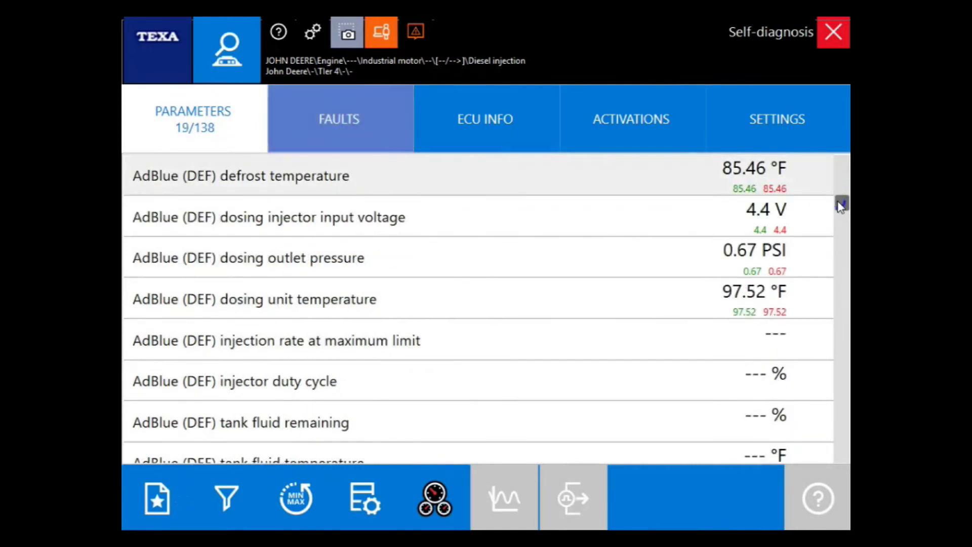
{"action": "left_click_drag", "start_coordinate": [839, 204], "coordinate": [839, 222]}
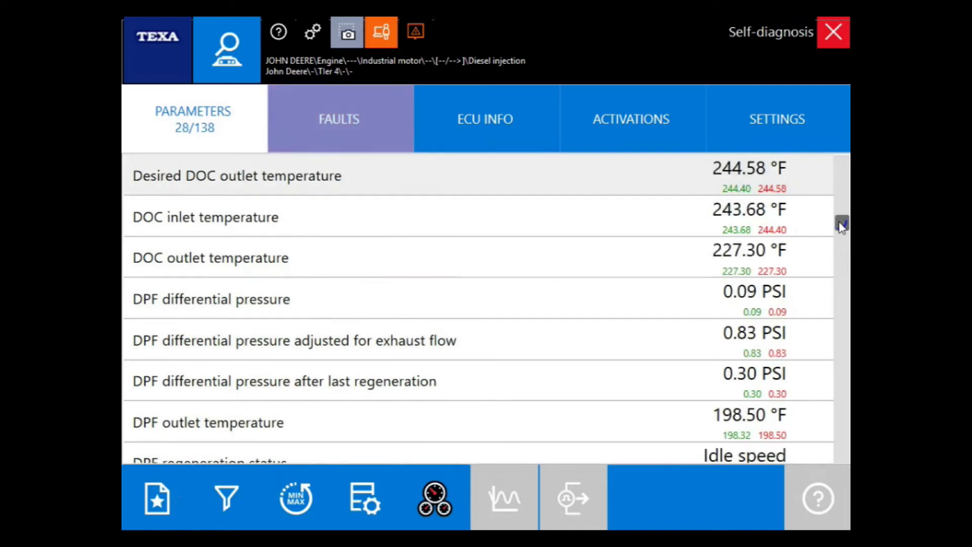
{"action": "left_click_drag", "start_coordinate": [841, 221], "coordinate": [838, 242]}
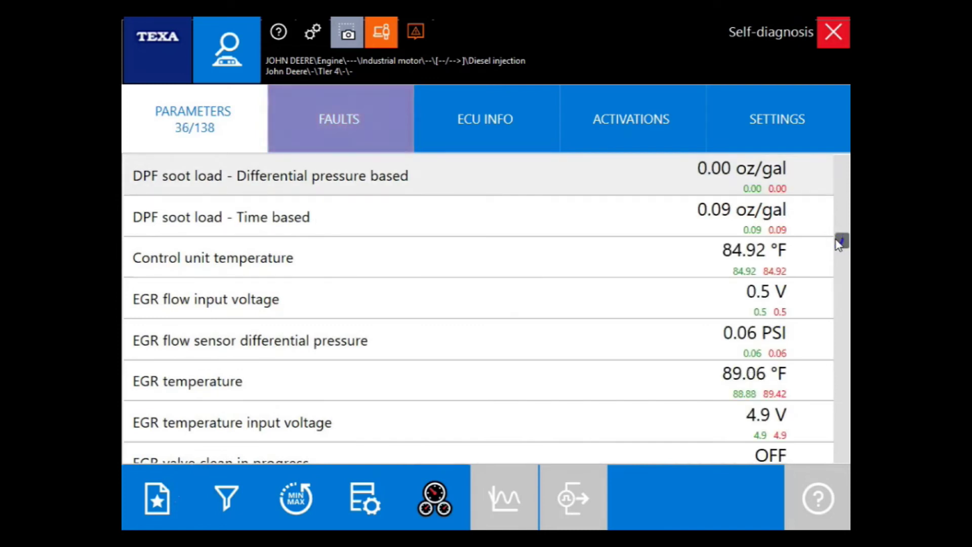
{"action": "left_click_drag", "start_coordinate": [839, 243], "coordinate": [840, 258]}
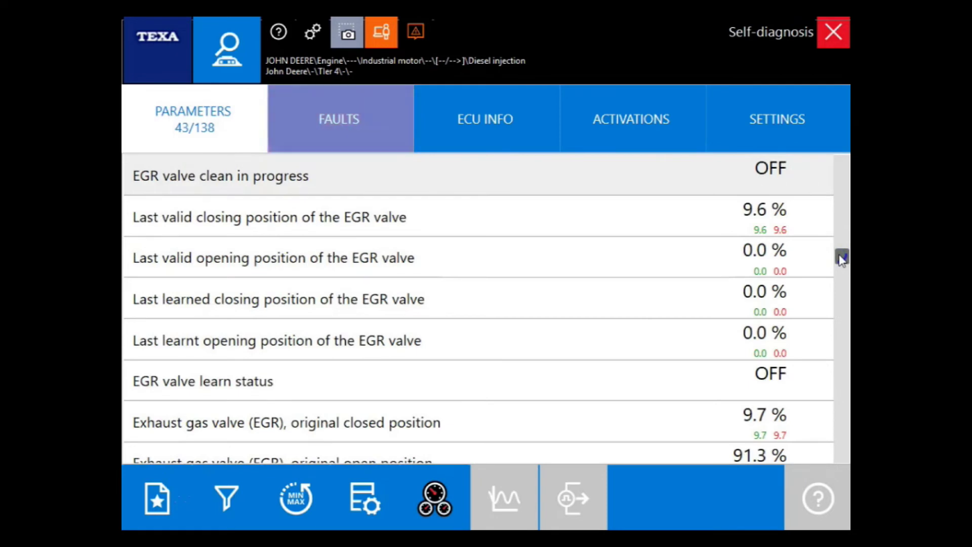
{"action": "left_click_drag", "start_coordinate": [841, 258], "coordinate": [845, 283]}
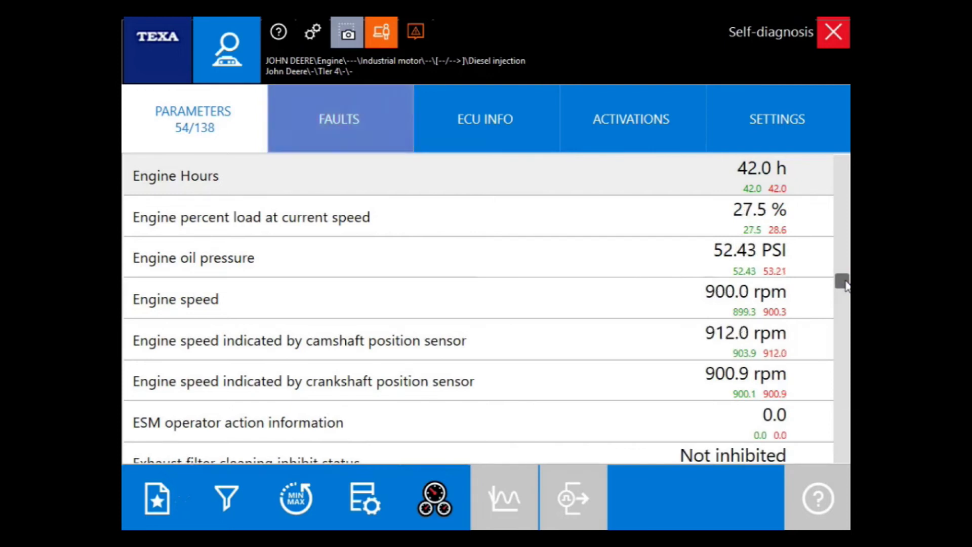
{"action": "left_click_drag", "start_coordinate": [845, 284], "coordinate": [845, 297]}
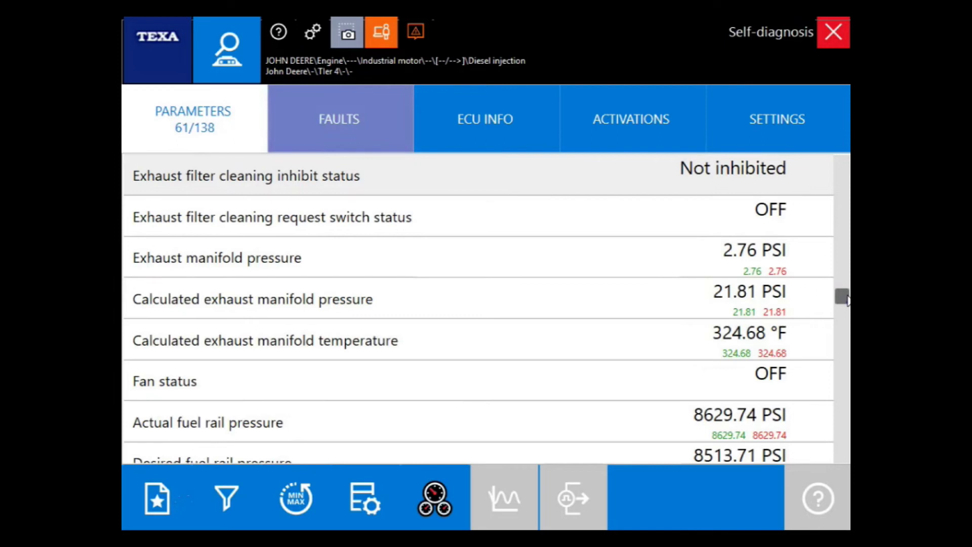
{"action": "left_click_drag", "start_coordinate": [845, 298], "coordinate": [844, 314]}
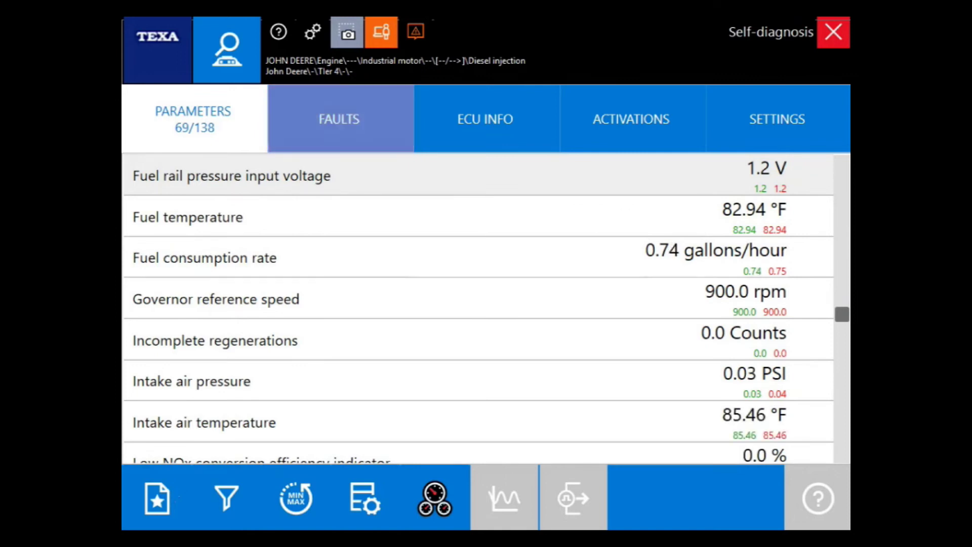
Scroll through the DEF readings to calculated exhaust manifold air pressure 14.94 PSI
{"action": "scroll", "coordinate": [478, 309], "scroll_direction": "down", "scroll_amount": 5}
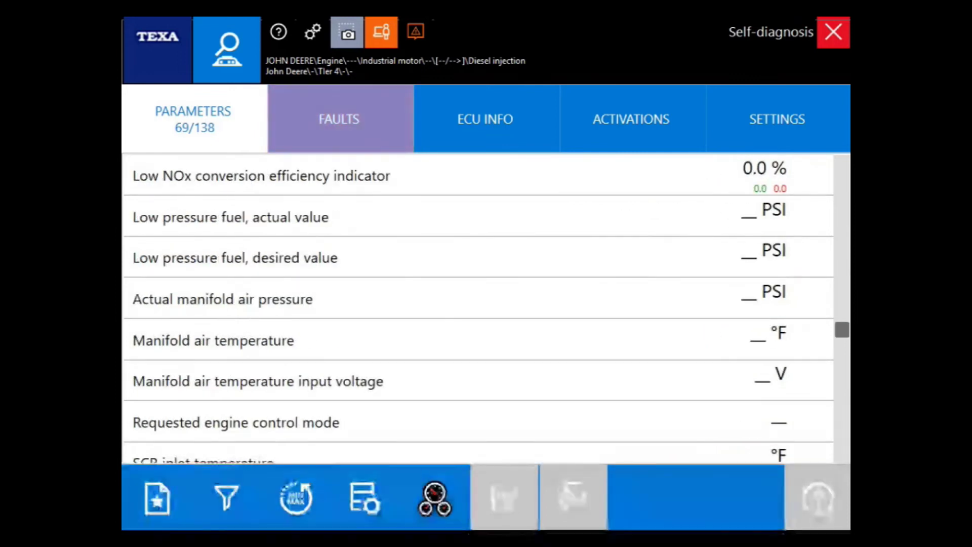
{"action": "left_click", "coordinate": [354, 176]}
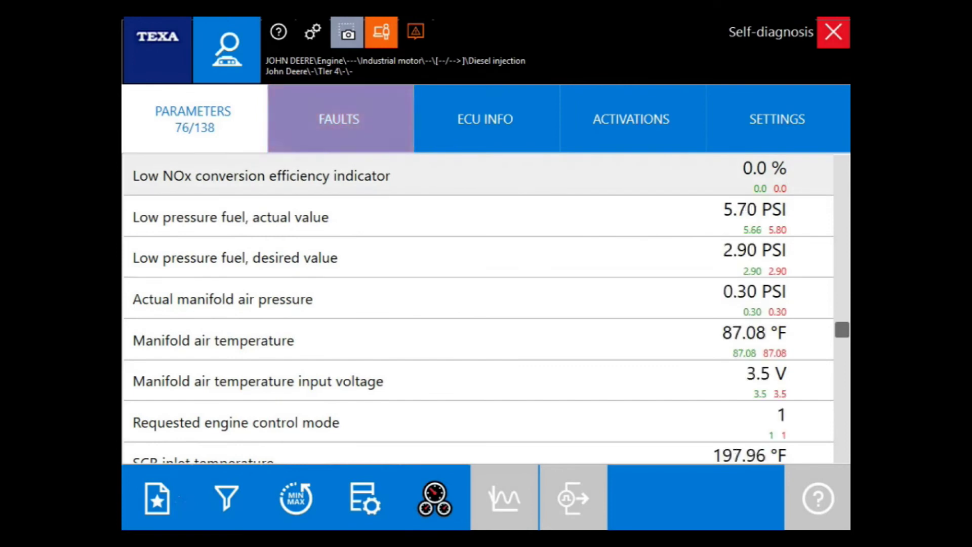
{"action": "scroll", "coordinate": [478, 309], "scroll_direction": "down", "scroll_amount": 5}
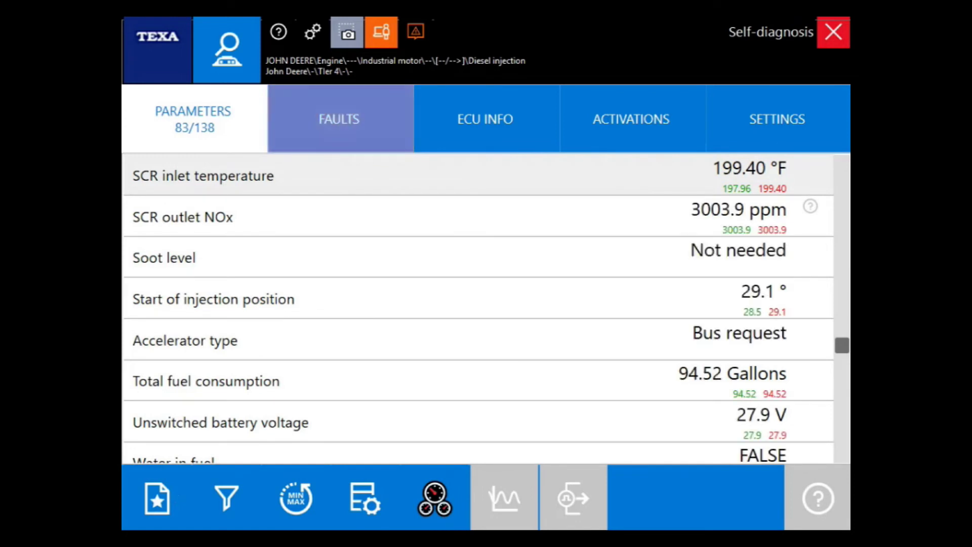
{"action": "scroll", "coordinate": [478, 309], "scroll_direction": "down", "scroll_amount": 3}
{"action": "scroll", "coordinate": [478, 309], "scroll_direction": "down", "scroll_amount": 3}
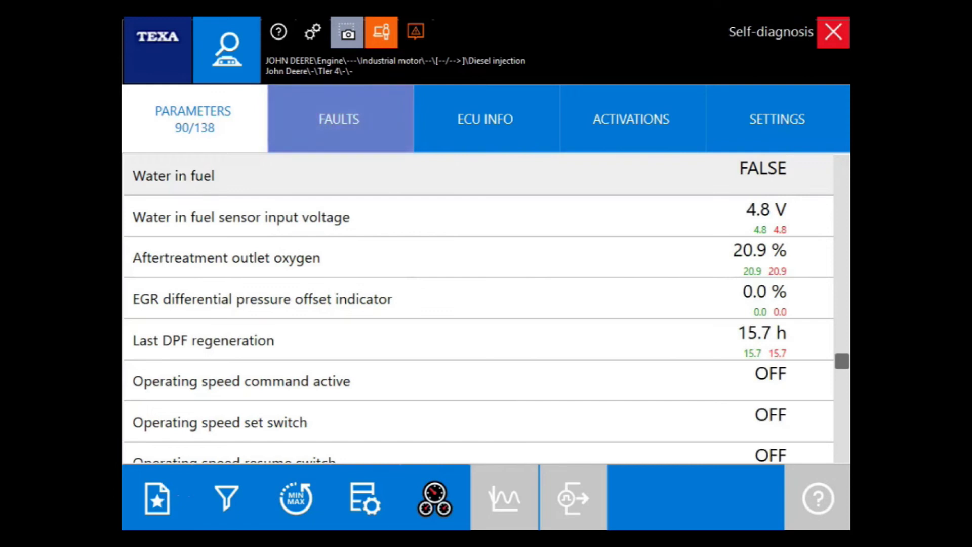
{"action": "scroll", "coordinate": [478, 308], "scroll_direction": "down", "scroll_amount": 5}
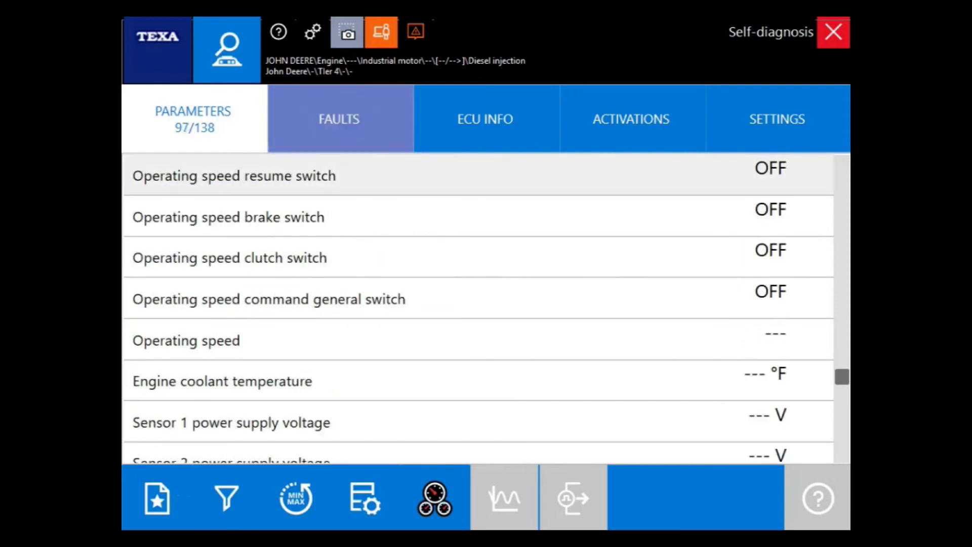
{"action": "scroll", "coordinate": [478, 309], "scroll_direction": "down", "scroll_amount": 5}
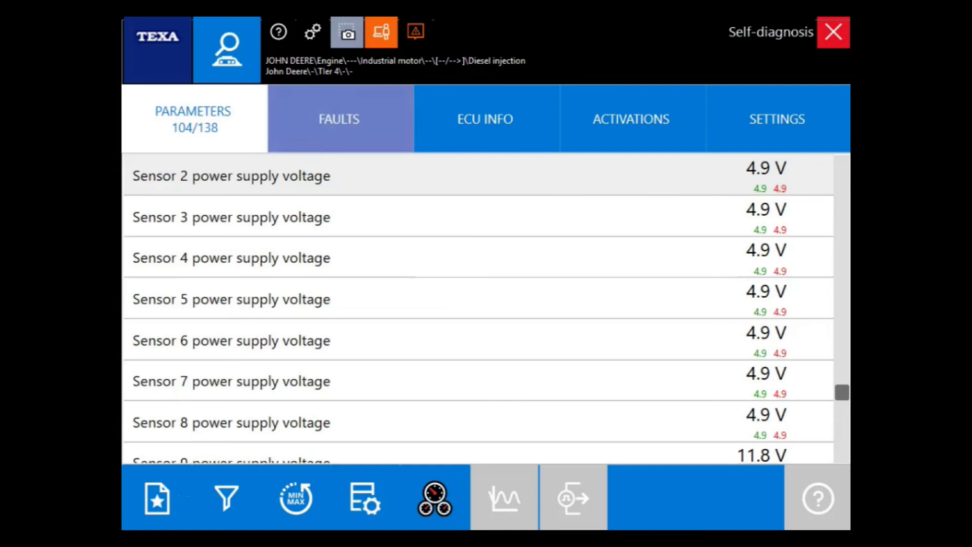
{"action": "scroll", "coordinate": [478, 309], "scroll_direction": "down", "scroll_amount": 3}
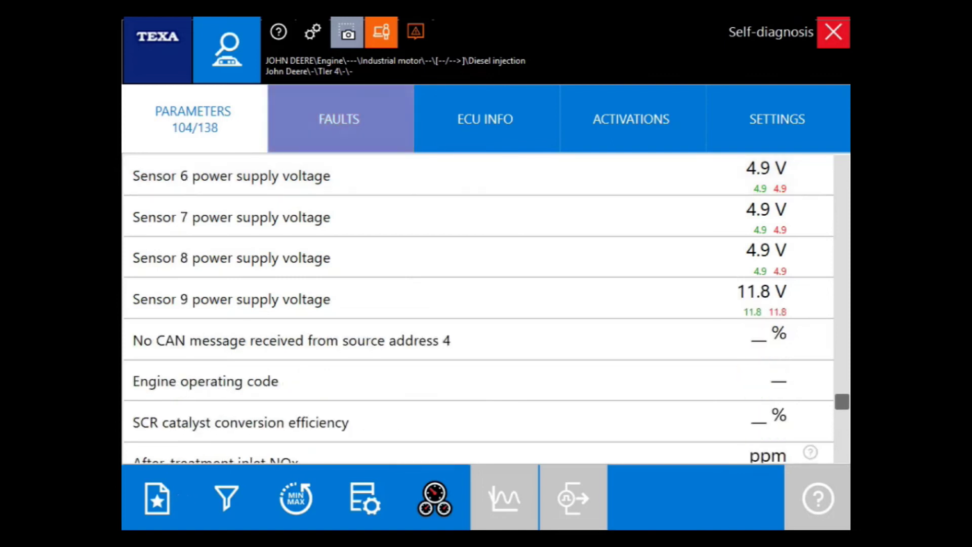
{"action": "scroll", "coordinate": [478, 309], "scroll_direction": "down", "scroll_amount": 2}
{"action": "scroll", "coordinate": [478, 309], "scroll_direction": "down", "scroll_amount": 1}
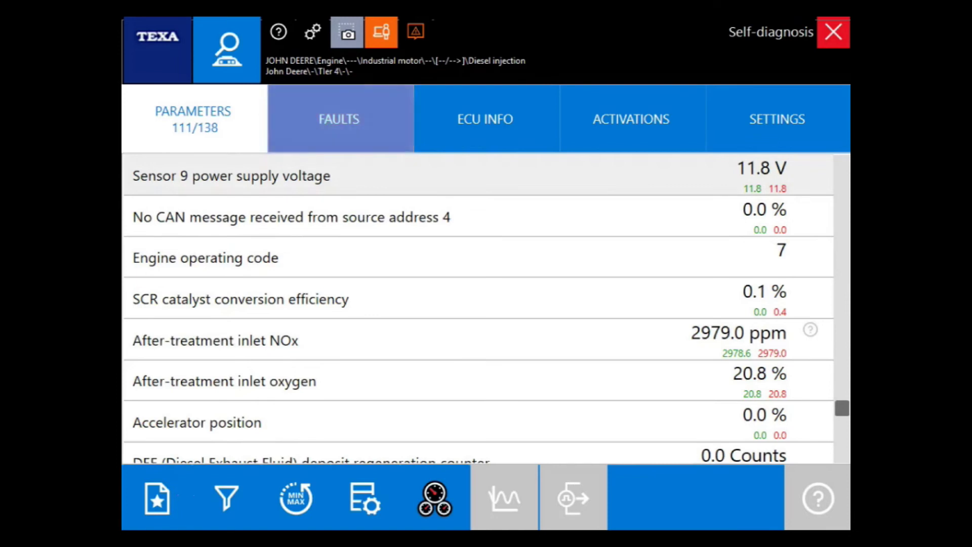
{"action": "scroll", "coordinate": [478, 309], "scroll_direction": "down", "scroll_amount": 4}
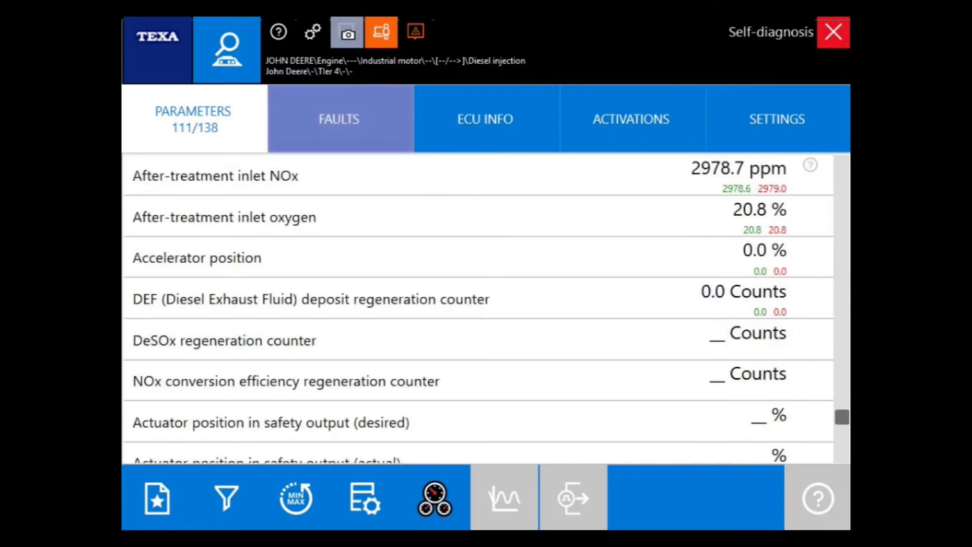
{"action": "scroll", "coordinate": [478, 309], "scroll_direction": "down", "scroll_amount": 7}
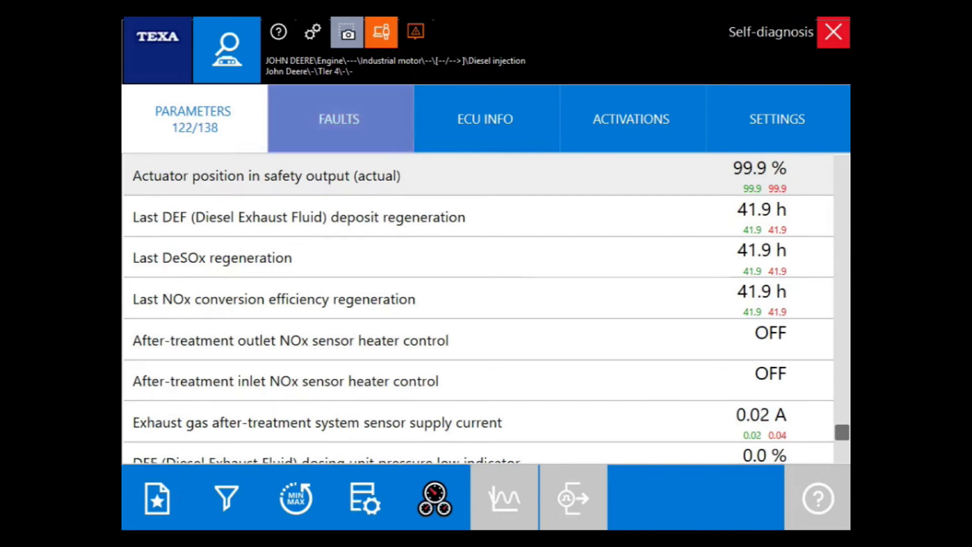
{"action": "scroll", "coordinate": [478, 309], "scroll_direction": "down", "scroll_amount": 8}
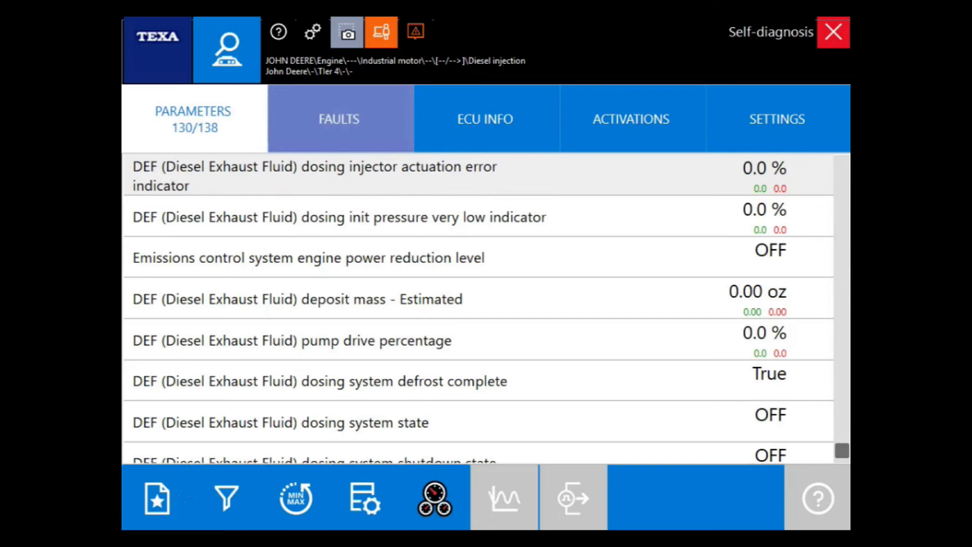
{"action": "scroll", "coordinate": [478, 309], "scroll_direction": "down", "scroll_amount": 2}
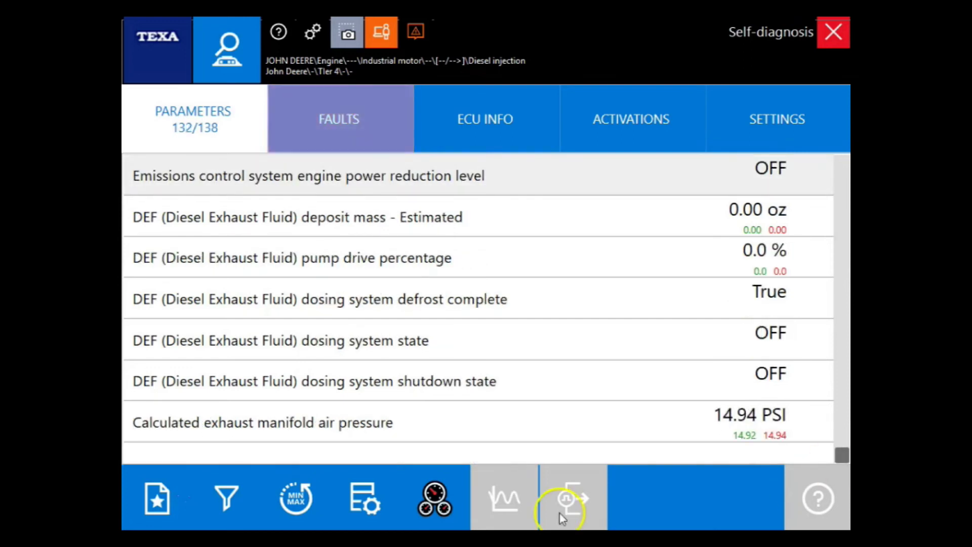
{"action": "left_click", "coordinate": [435, 496]}
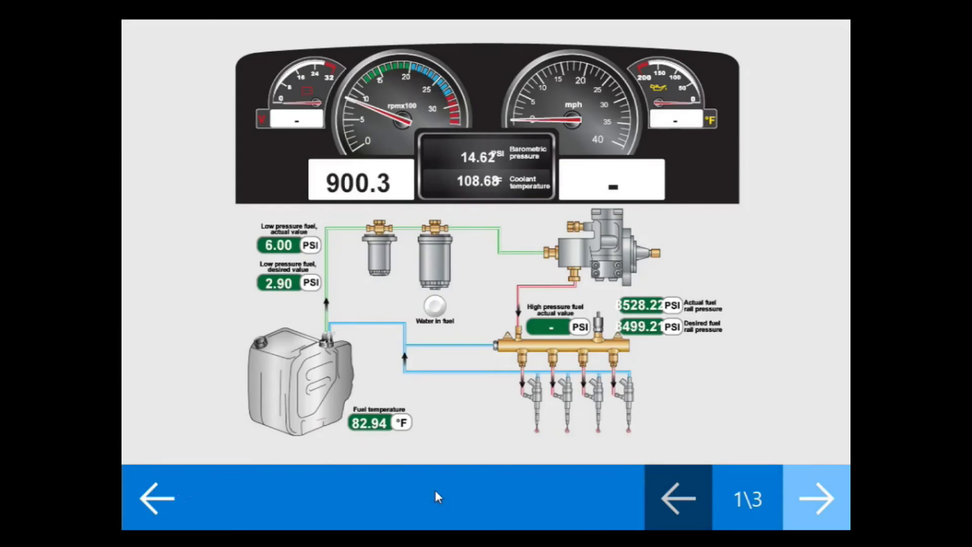
{"action": "left_click", "coordinate": [805, 499]}
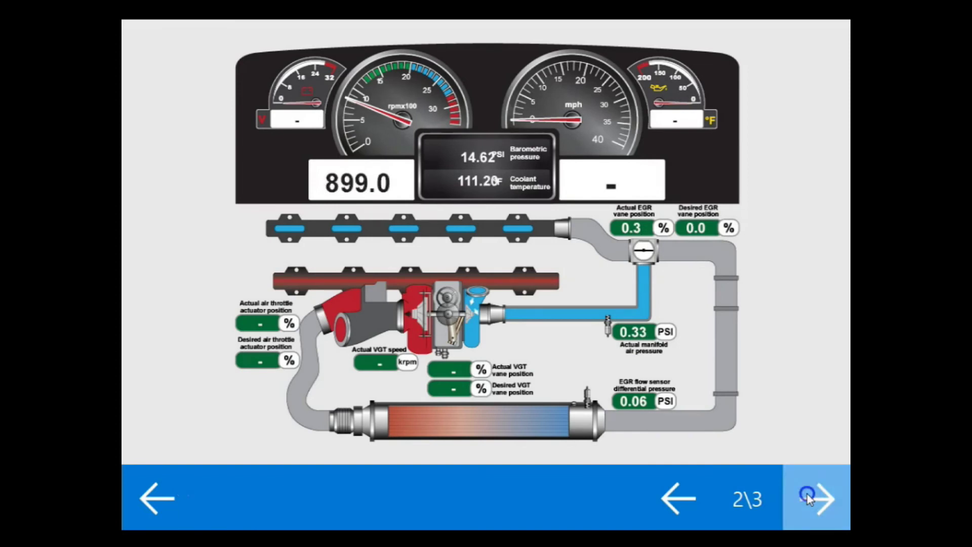
{"action": "left_click", "coordinate": [809, 498]}
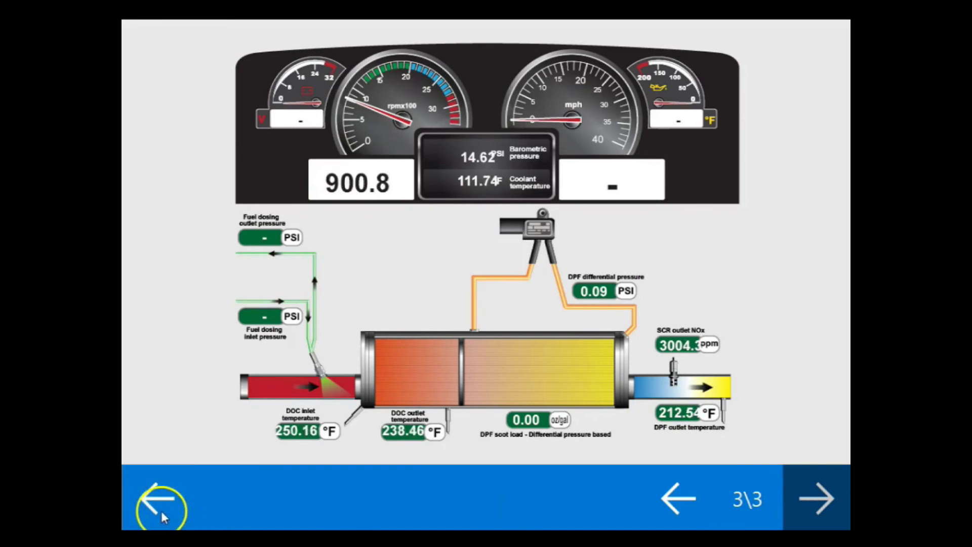
{"action": "left_click", "coordinate": [175, 514]}
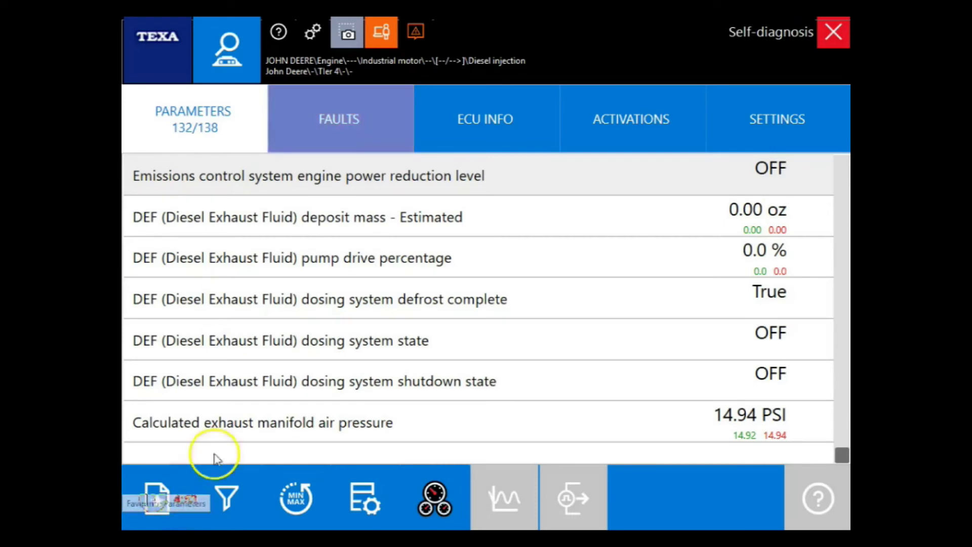
Review the John Deere ECU's identification data, then bring up its activation tests list
{"action": "left_click", "coordinate": [475, 135]}
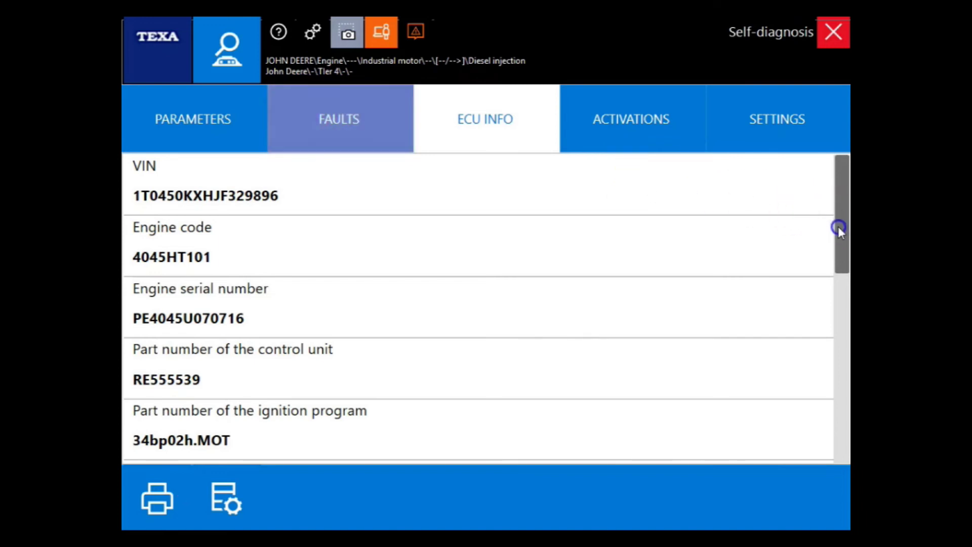
{"action": "left_click_drag", "start_coordinate": [838, 227], "coordinate": [836, 438]}
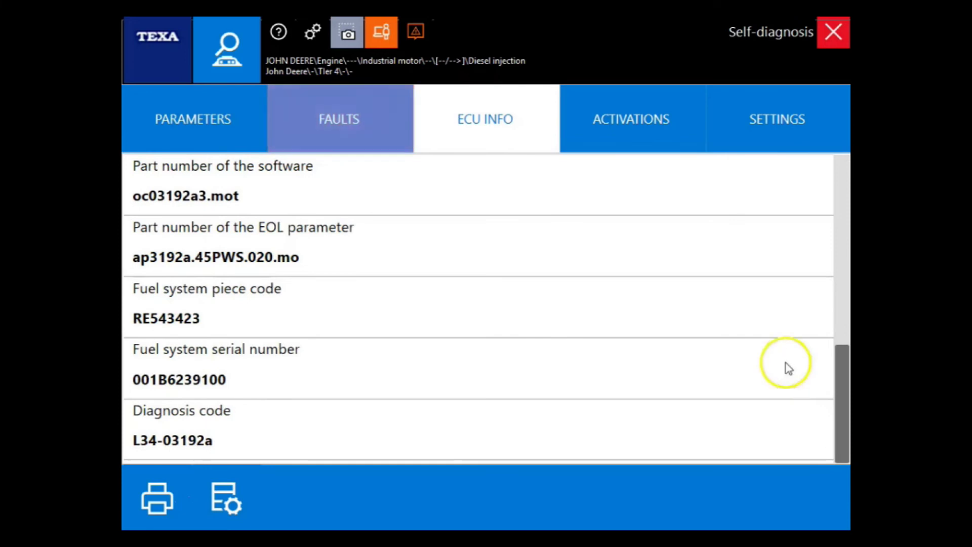
{"action": "left_click", "coordinate": [654, 104]}
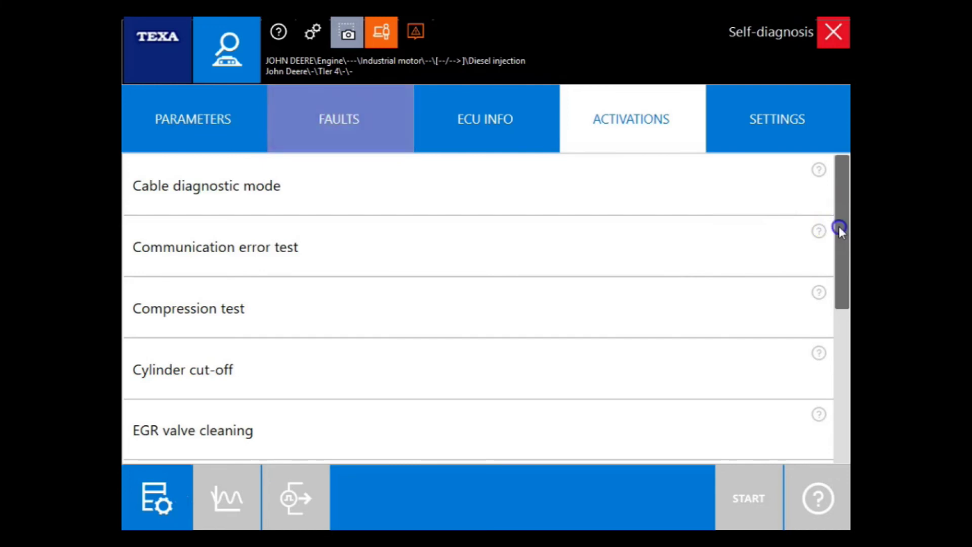
Run the cylinder cut-off test, disengaging cylinder 1, then end the test
{"action": "left_click_drag", "start_coordinate": [840, 235], "coordinate": [840, 250]}
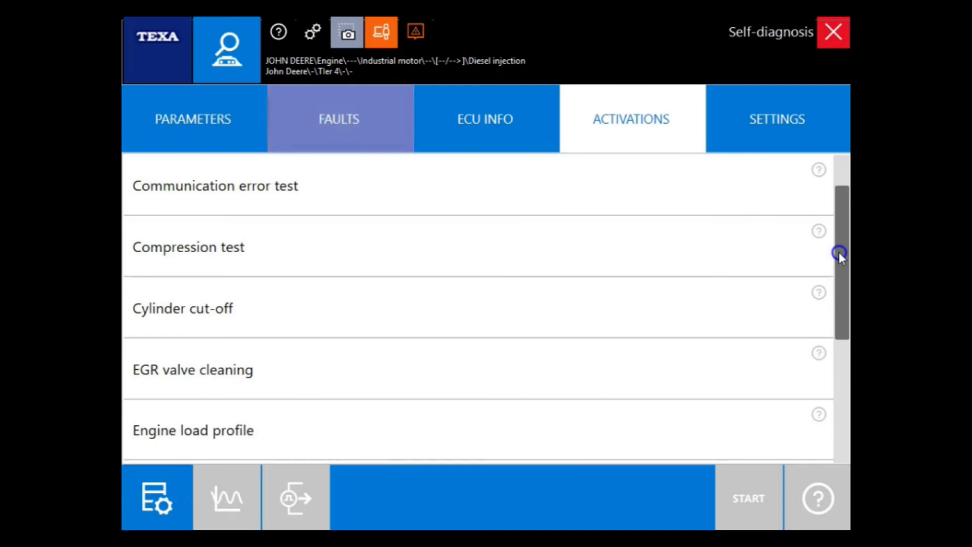
{"action": "left_click", "coordinate": [485, 290]}
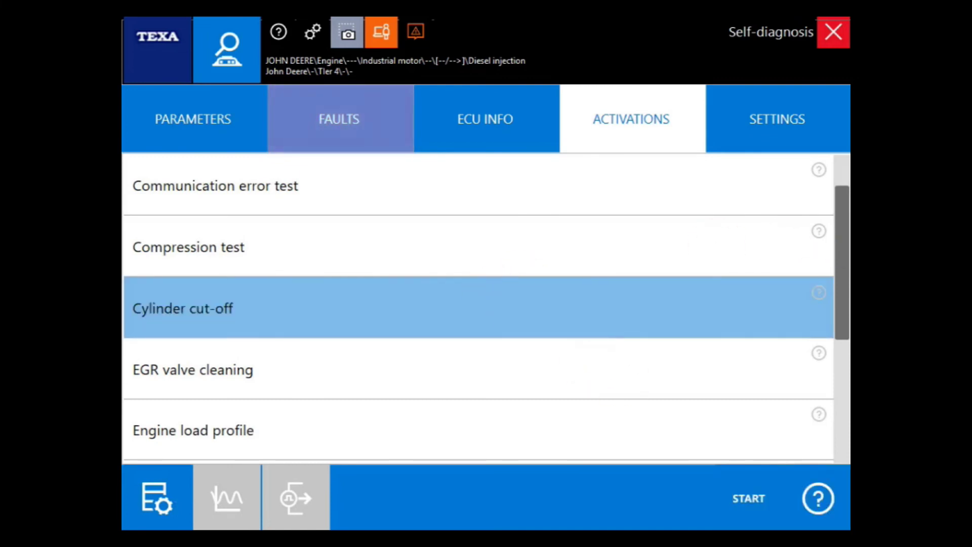
{"action": "left_click", "coordinate": [769, 499]}
{"action": "left_click", "coordinate": [766, 499]}
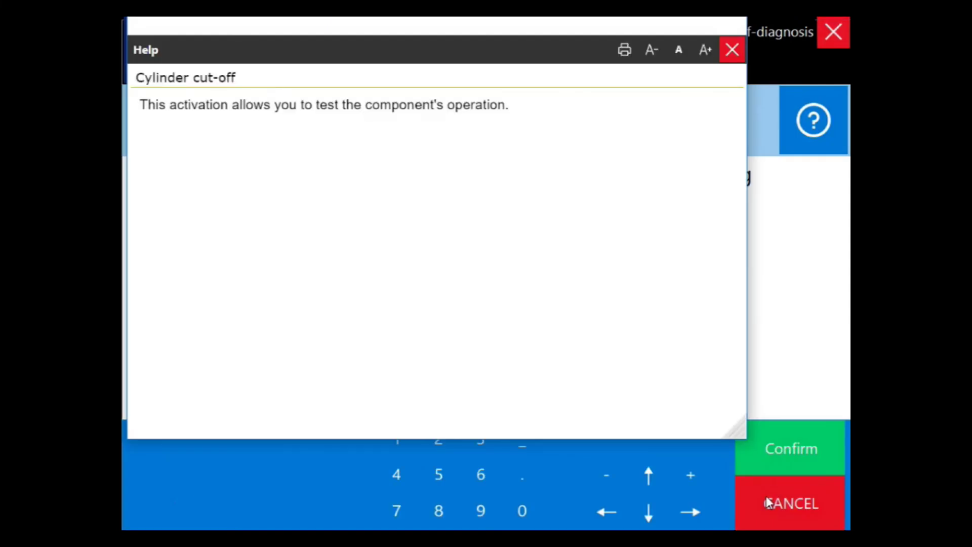
{"action": "left_click", "coordinate": [728, 48]}
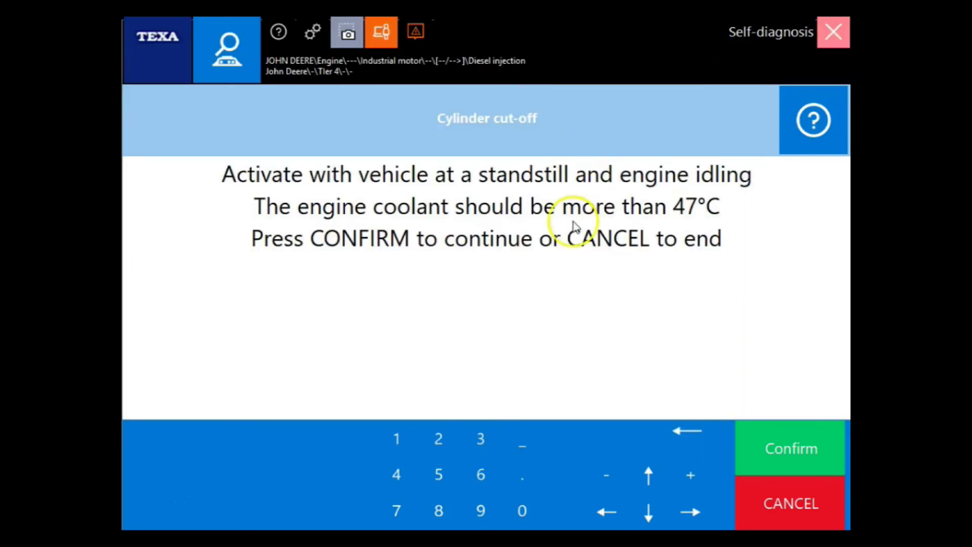
{"action": "left_click", "coordinate": [438, 438]}
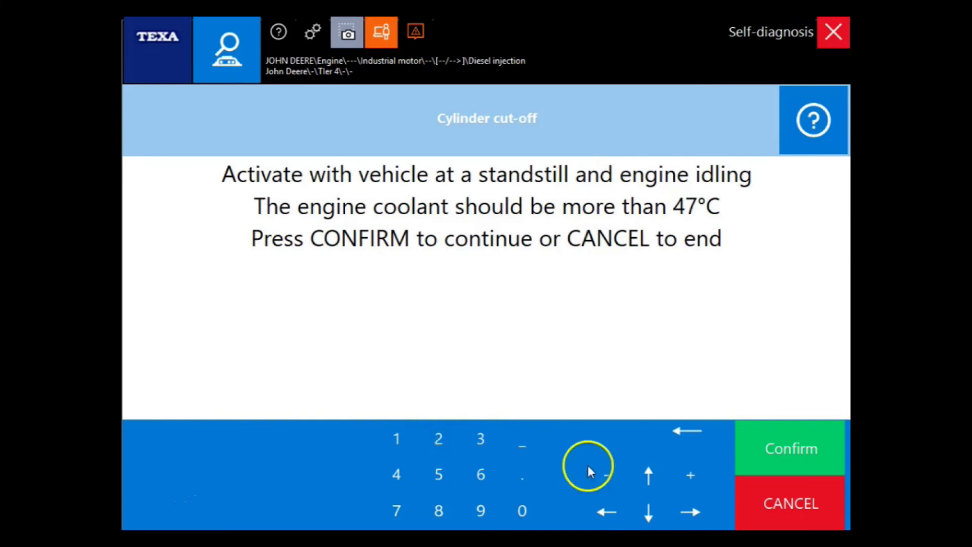
{"action": "left_click", "coordinate": [648, 474]}
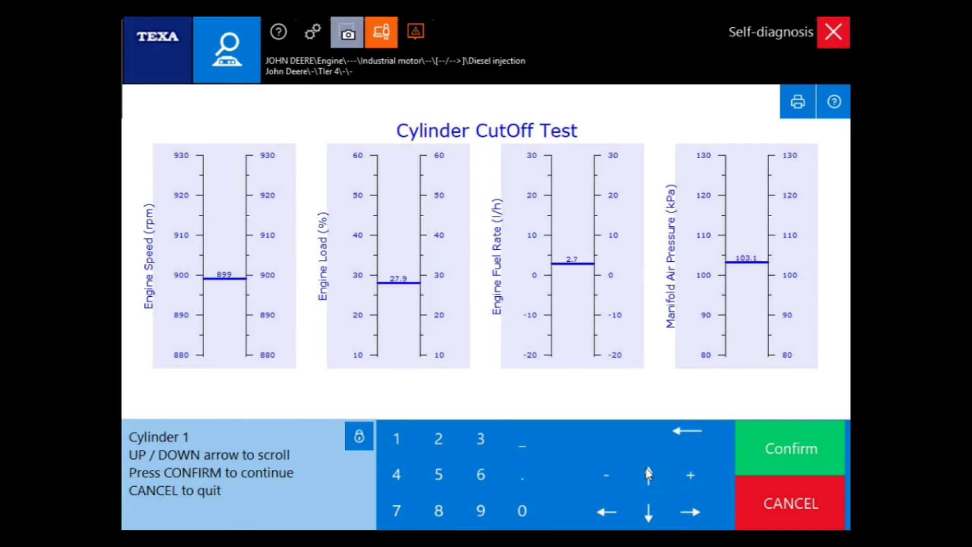
{"action": "left_click", "coordinate": [748, 433]}
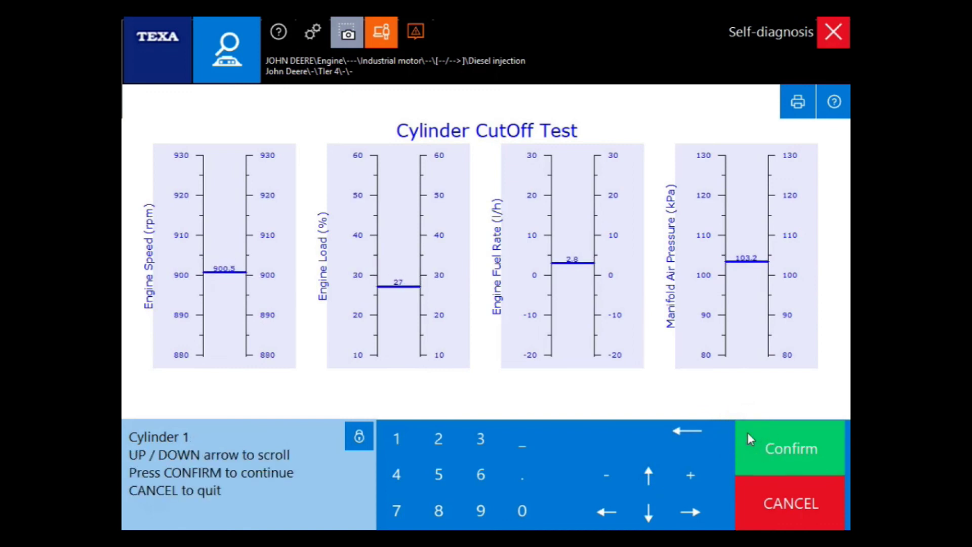
{"action": "left_click", "coordinate": [786, 486]}
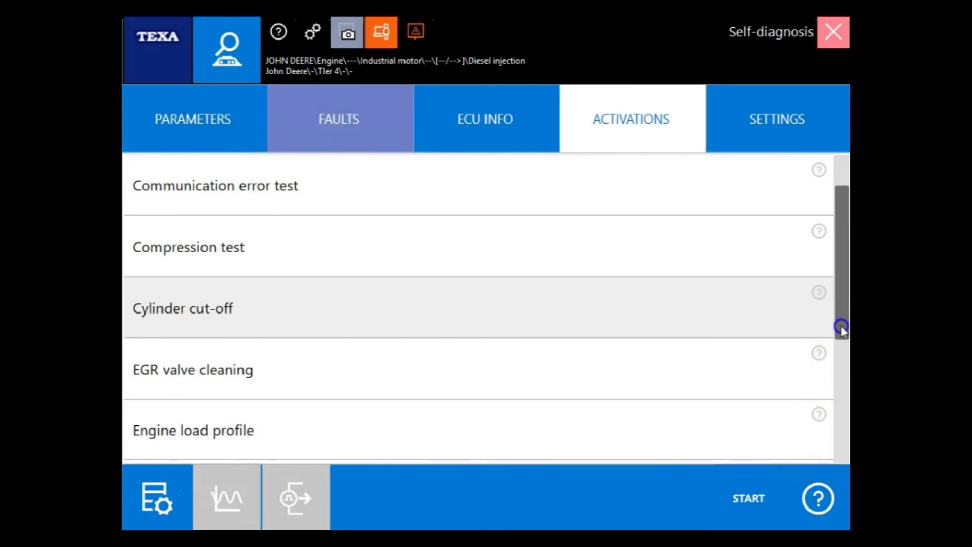
Show the ECU's settings procedures, such as DPF service regeneration and EGR valve calibration
{"action": "left_click_drag", "start_coordinate": [842, 328], "coordinate": [847, 442]}
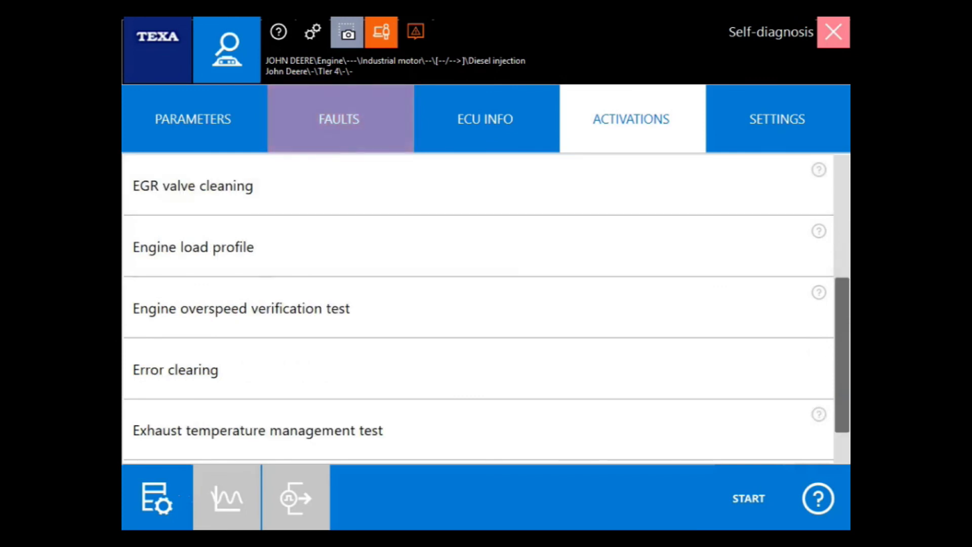
{"action": "left_click_drag", "start_coordinate": [842, 355], "coordinate": [842, 386]}
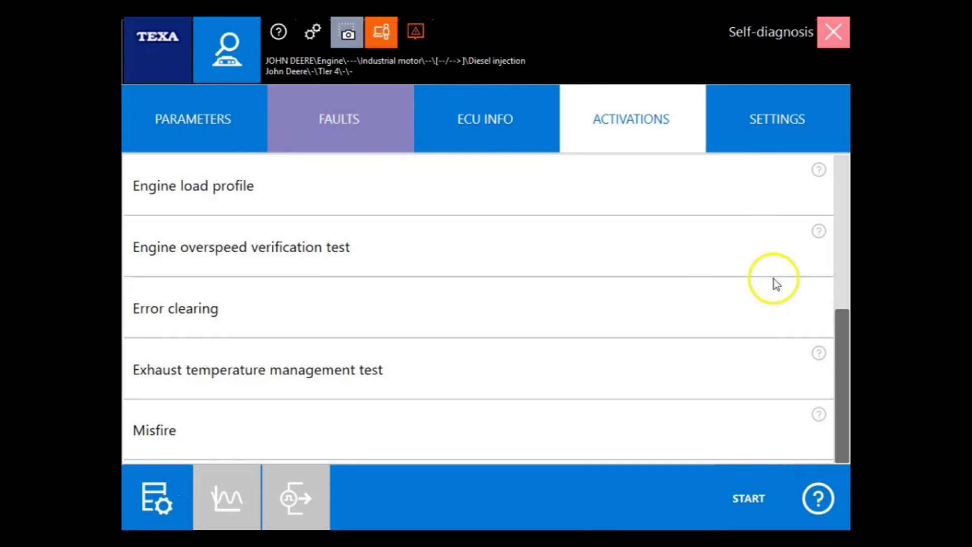
{"action": "left_click", "coordinate": [778, 130]}
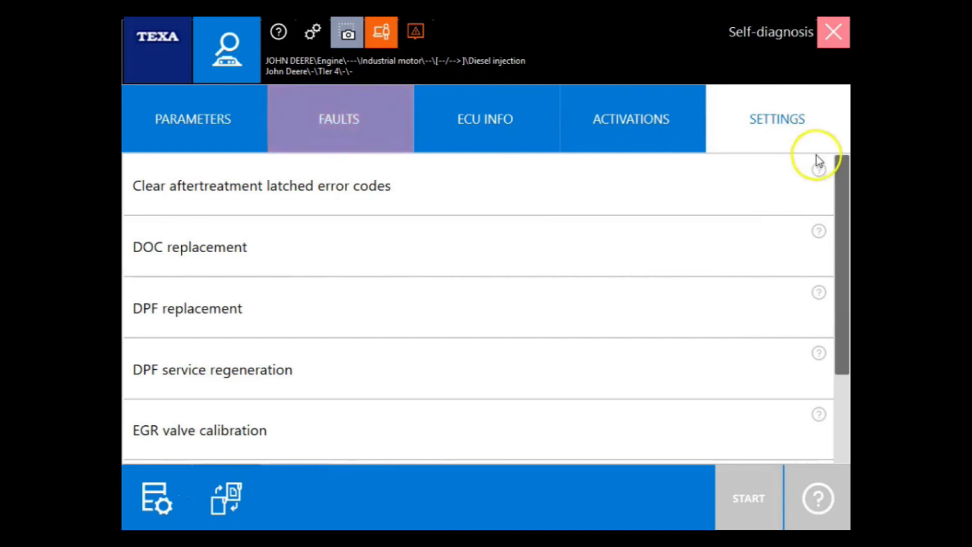
Launch DPF service regeneration, accepting the preconditions and the exhaust temperature warning
{"action": "left_click", "coordinate": [842, 179]}
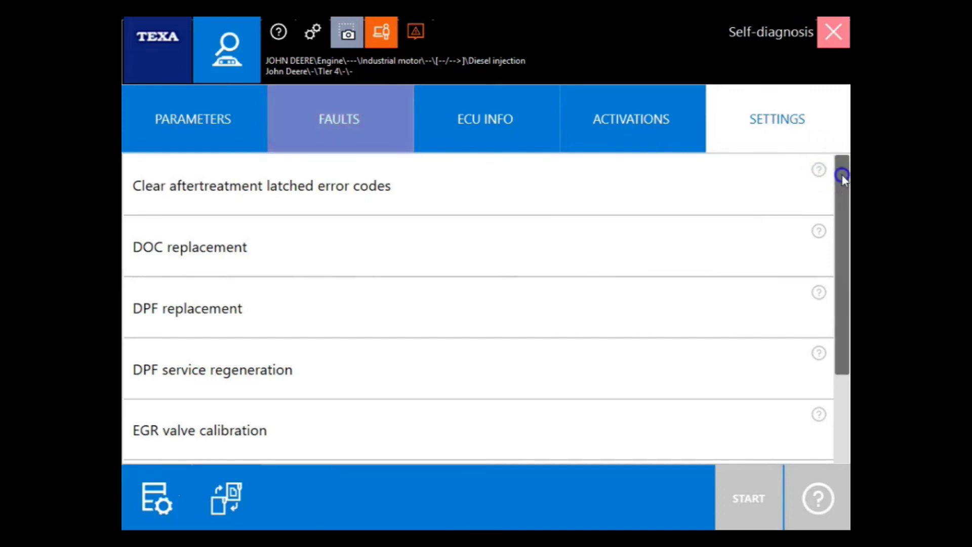
{"action": "left_click_drag", "start_coordinate": [842, 178], "coordinate": [844, 202]}
{"action": "left_click", "coordinate": [262, 370]}
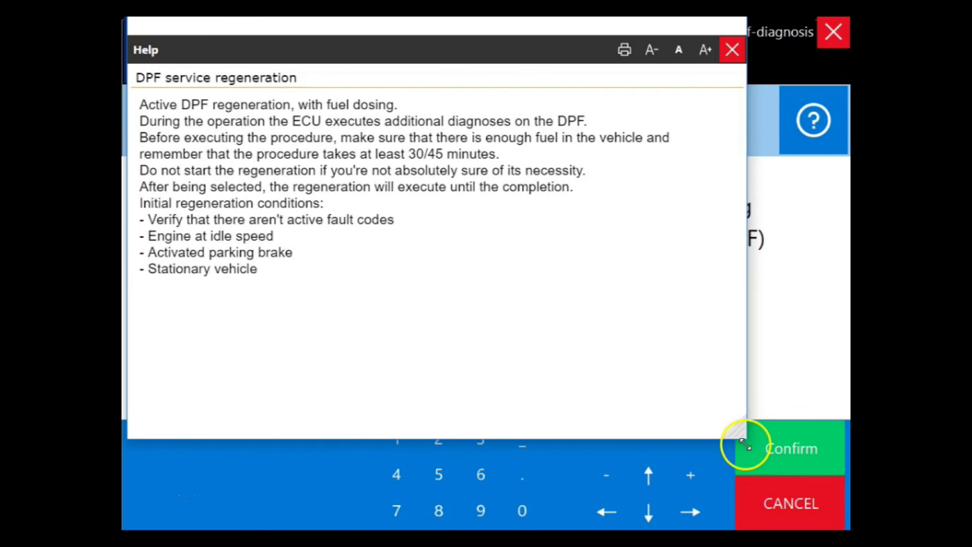
{"action": "left_click", "coordinate": [732, 50]}
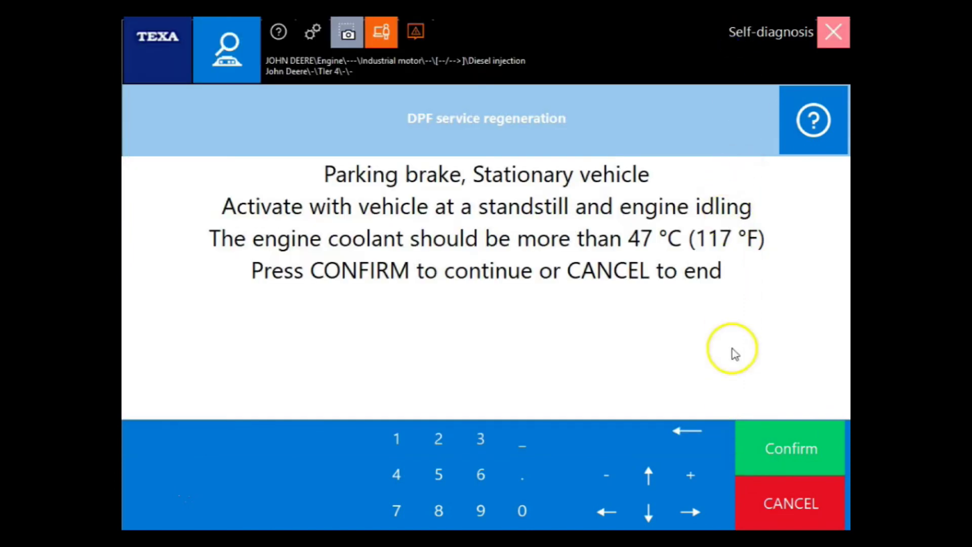
{"action": "left_click", "coordinate": [770, 435]}
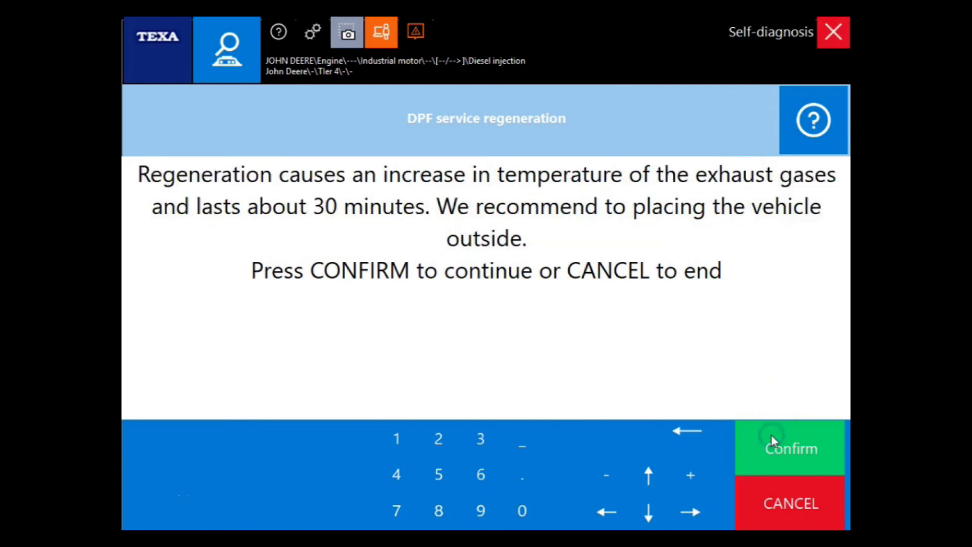
{"action": "left_click", "coordinate": [770, 434]}
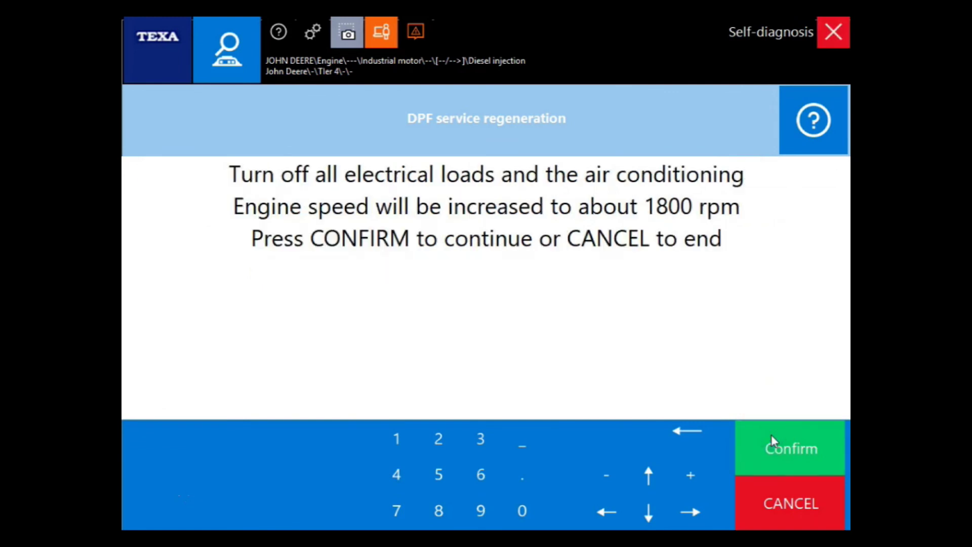
{"action": "left_click", "coordinate": [771, 435]}
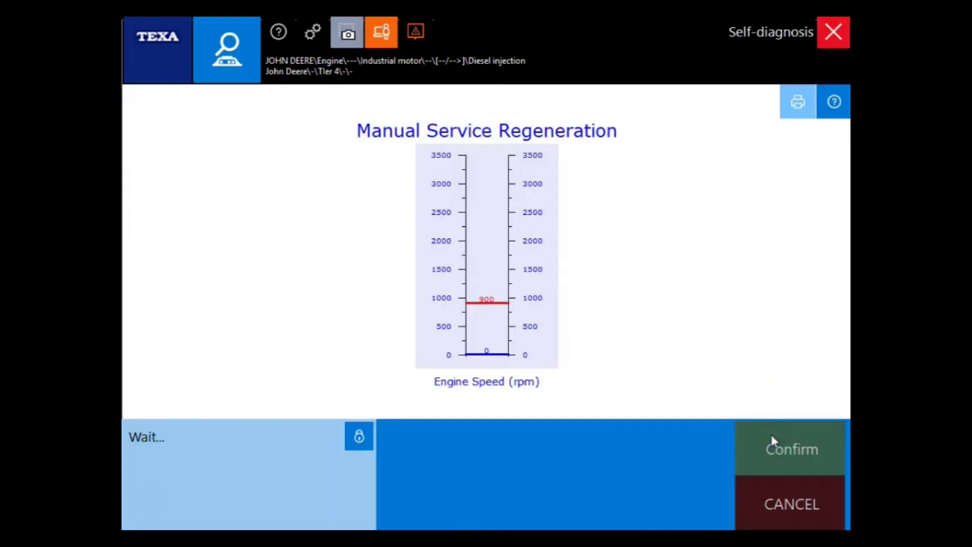